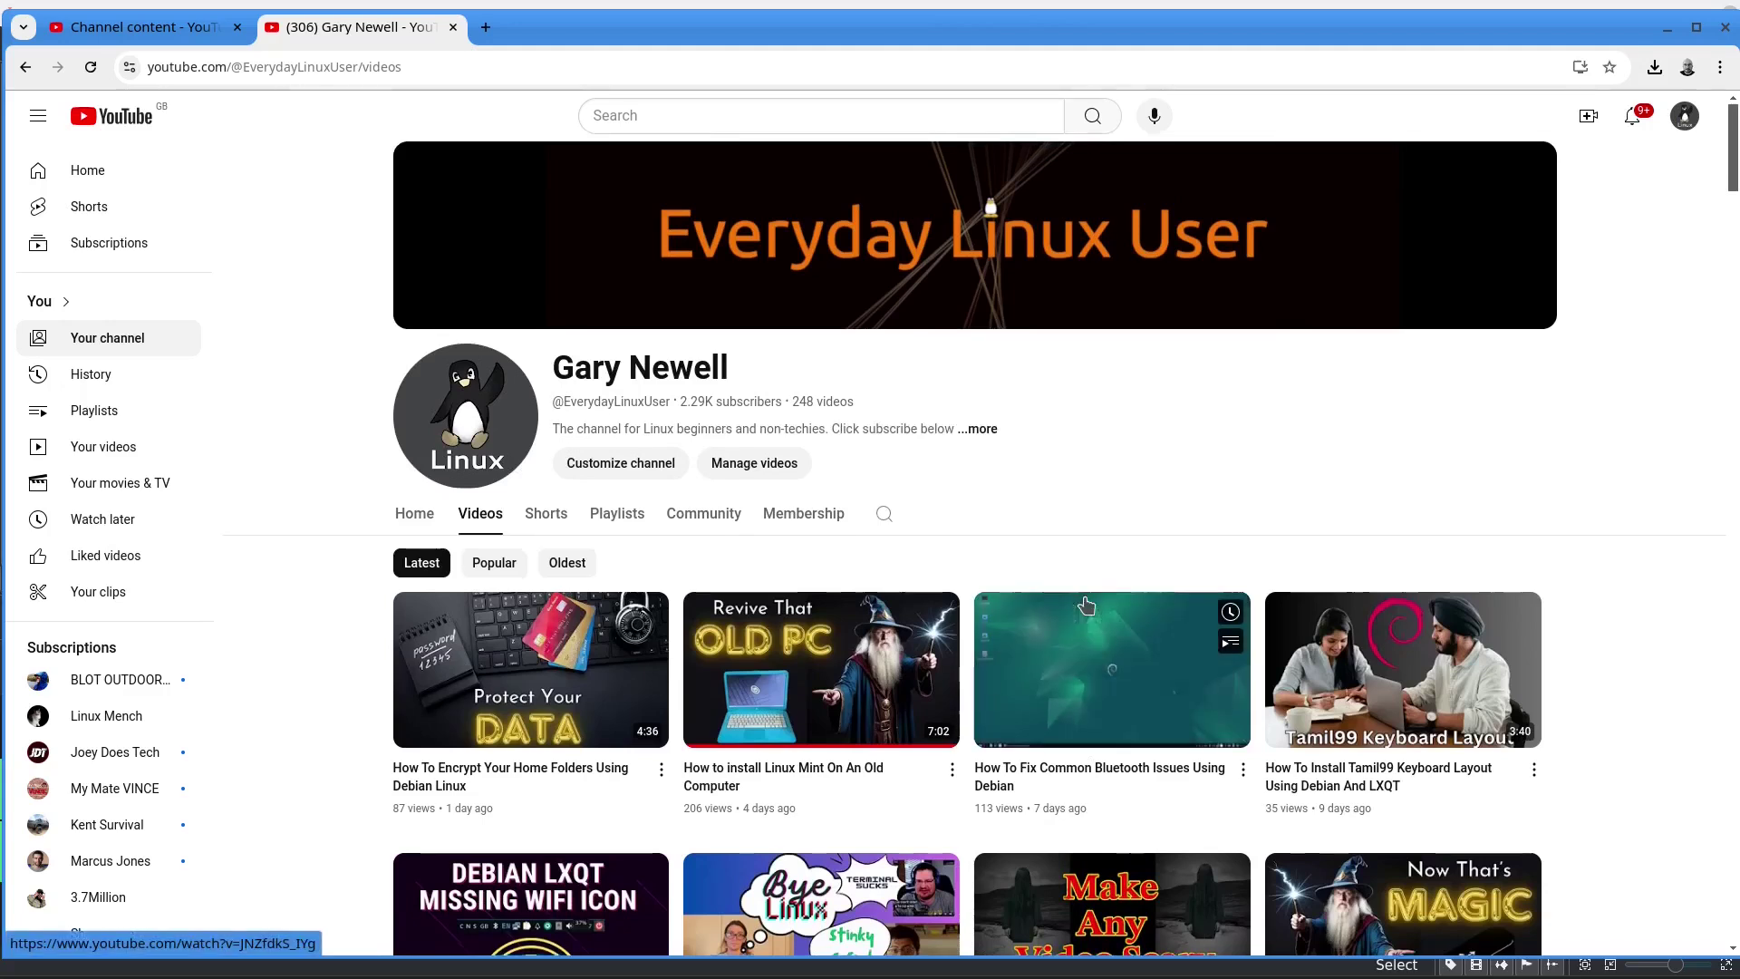
Choose British English as the installer language and Europe/London as the location.
scroll(1086, 605, down, 3)
scroll(1086, 605, down, 5)
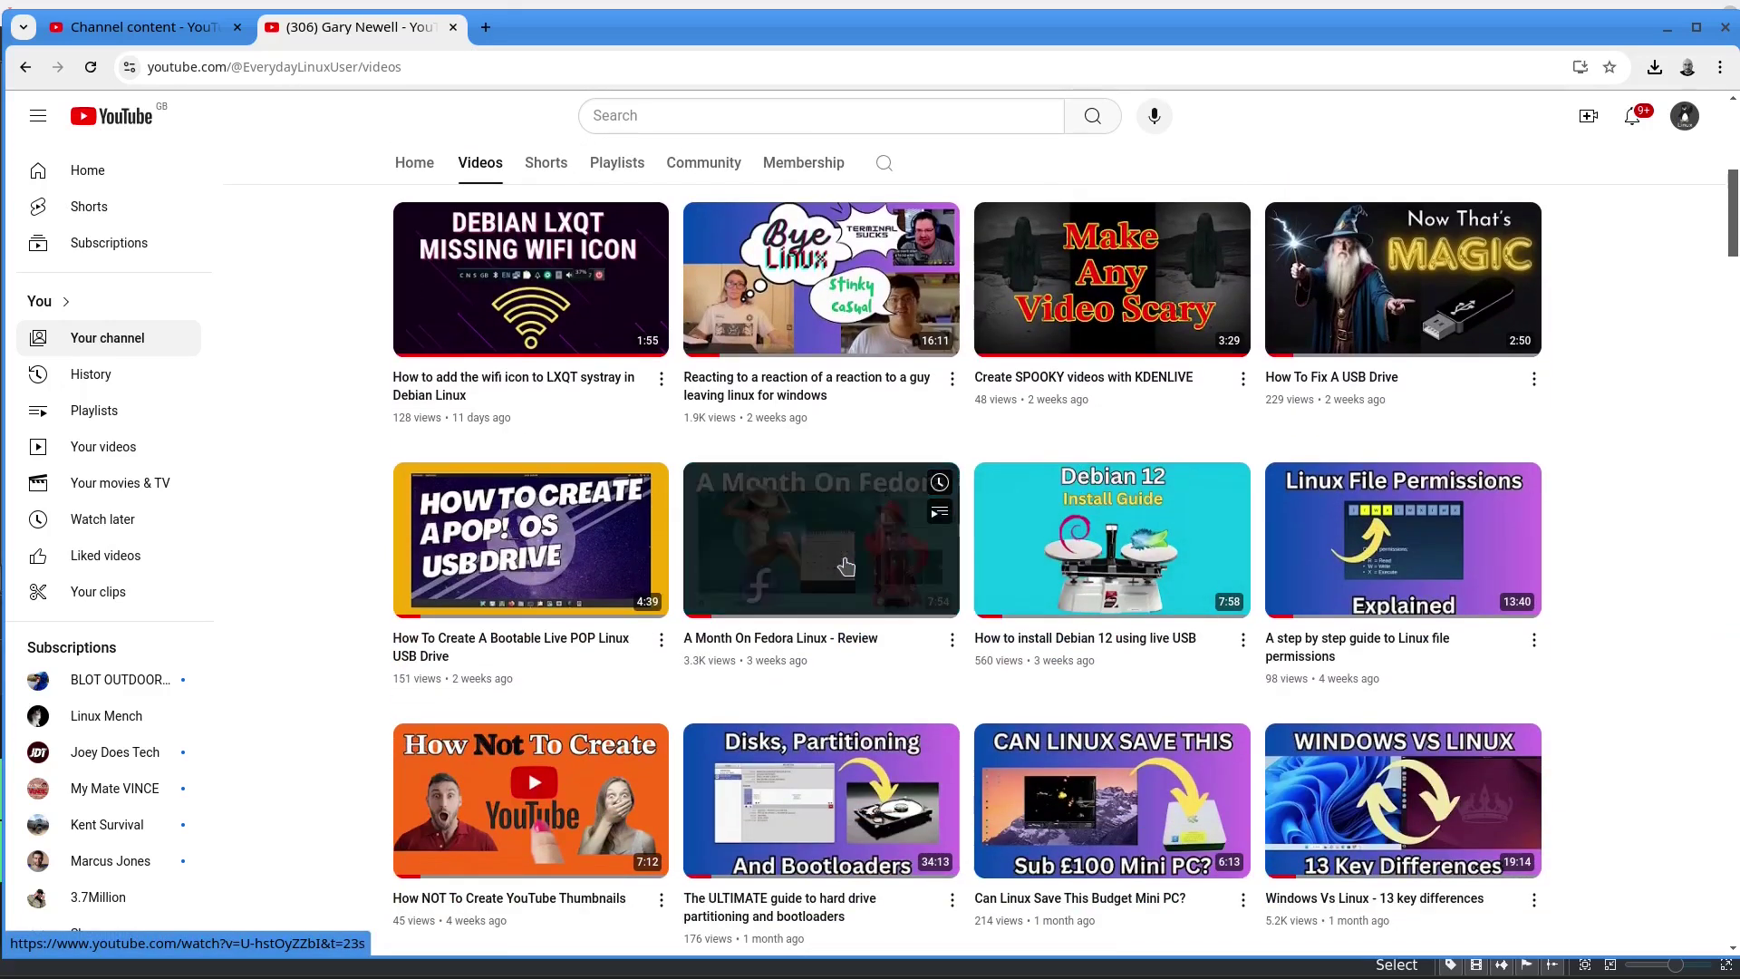
scroll(846, 567, down, 5)
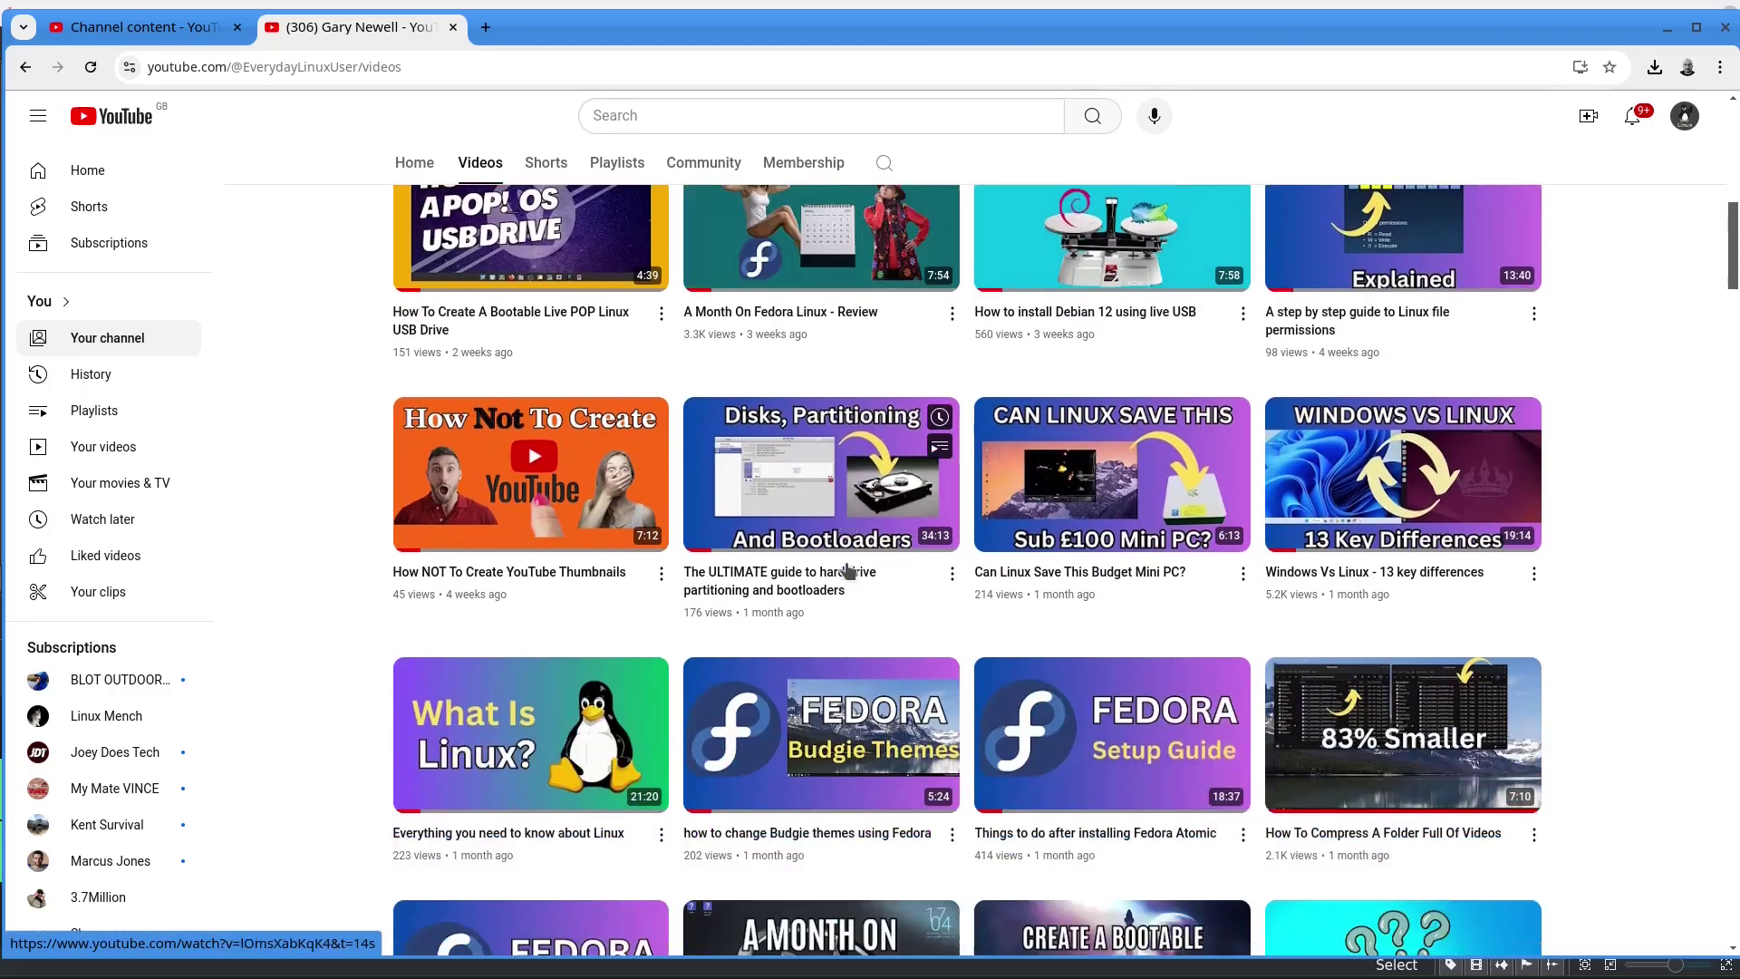
mouse_move(849, 750)
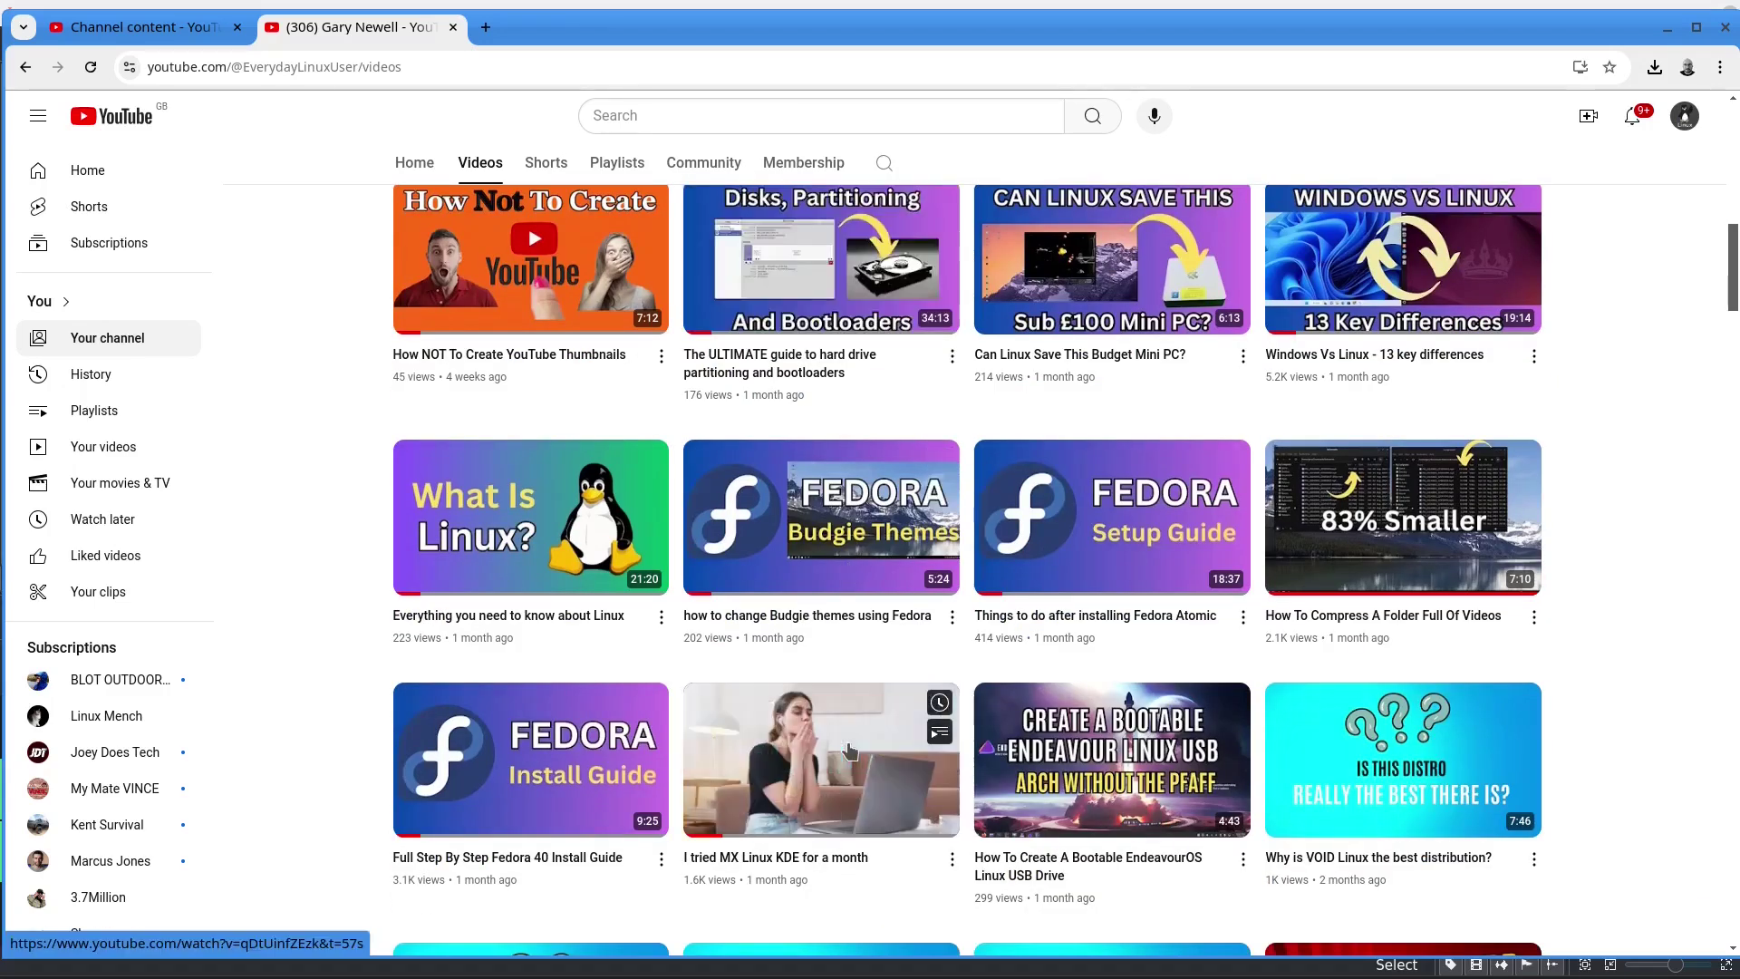
scroll(849, 749, down, 5)
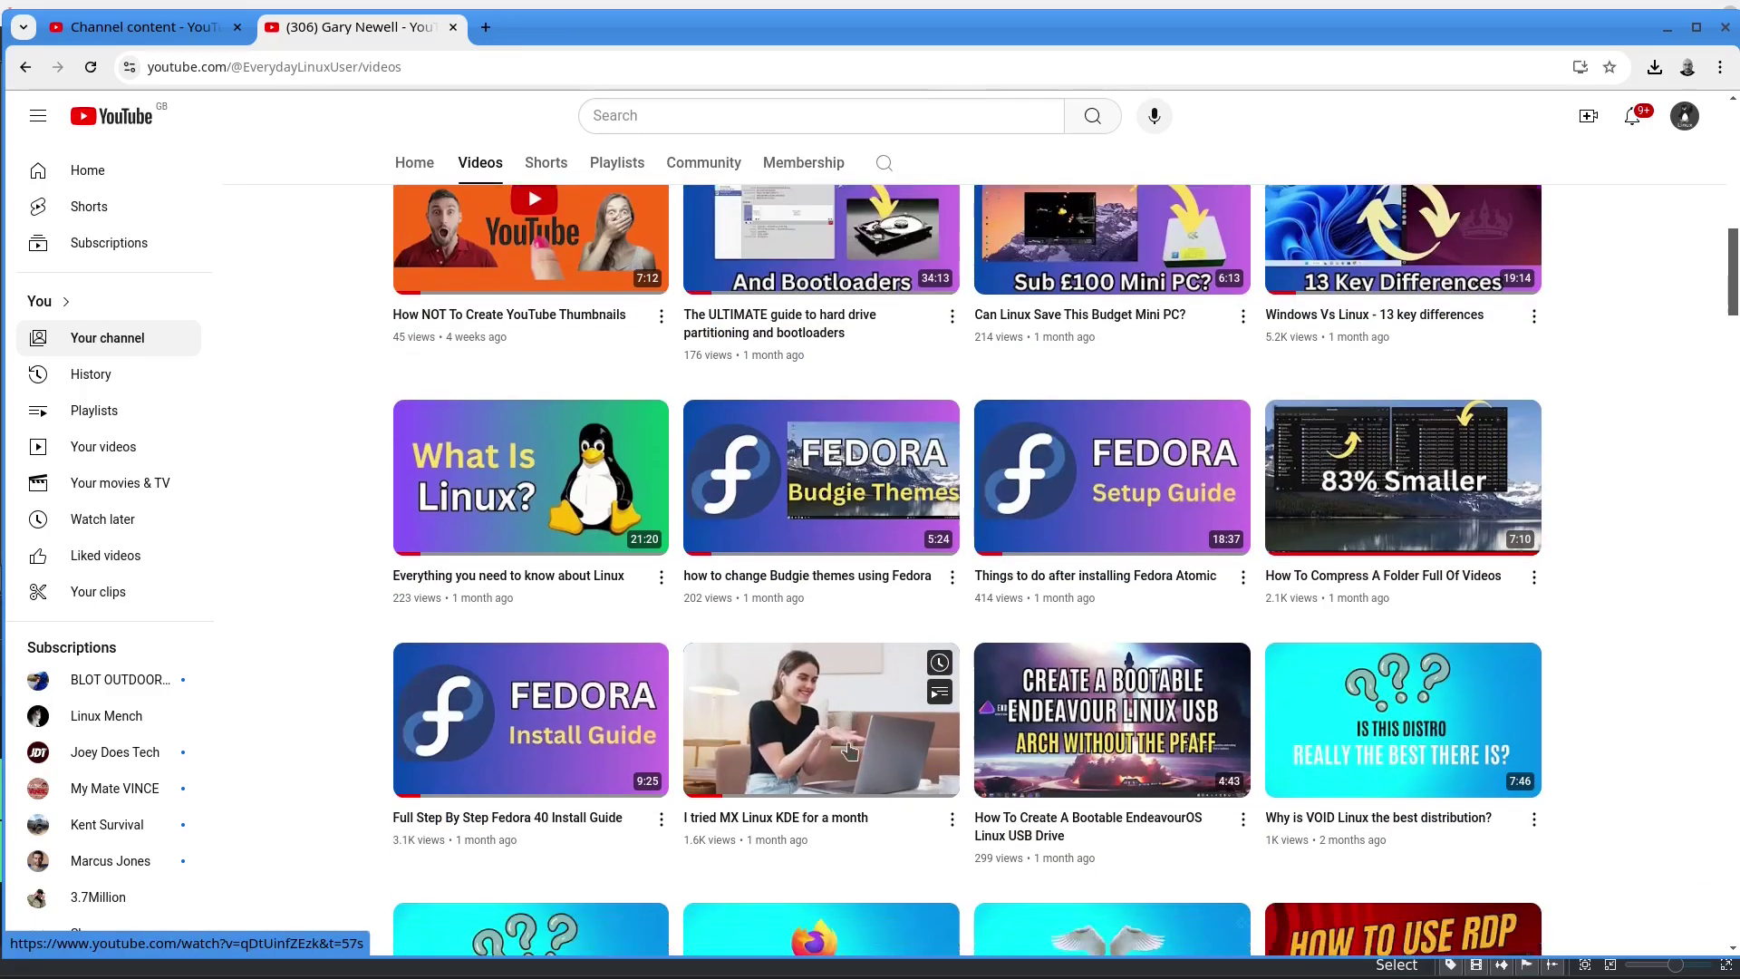
mouse_move(1133, 768)
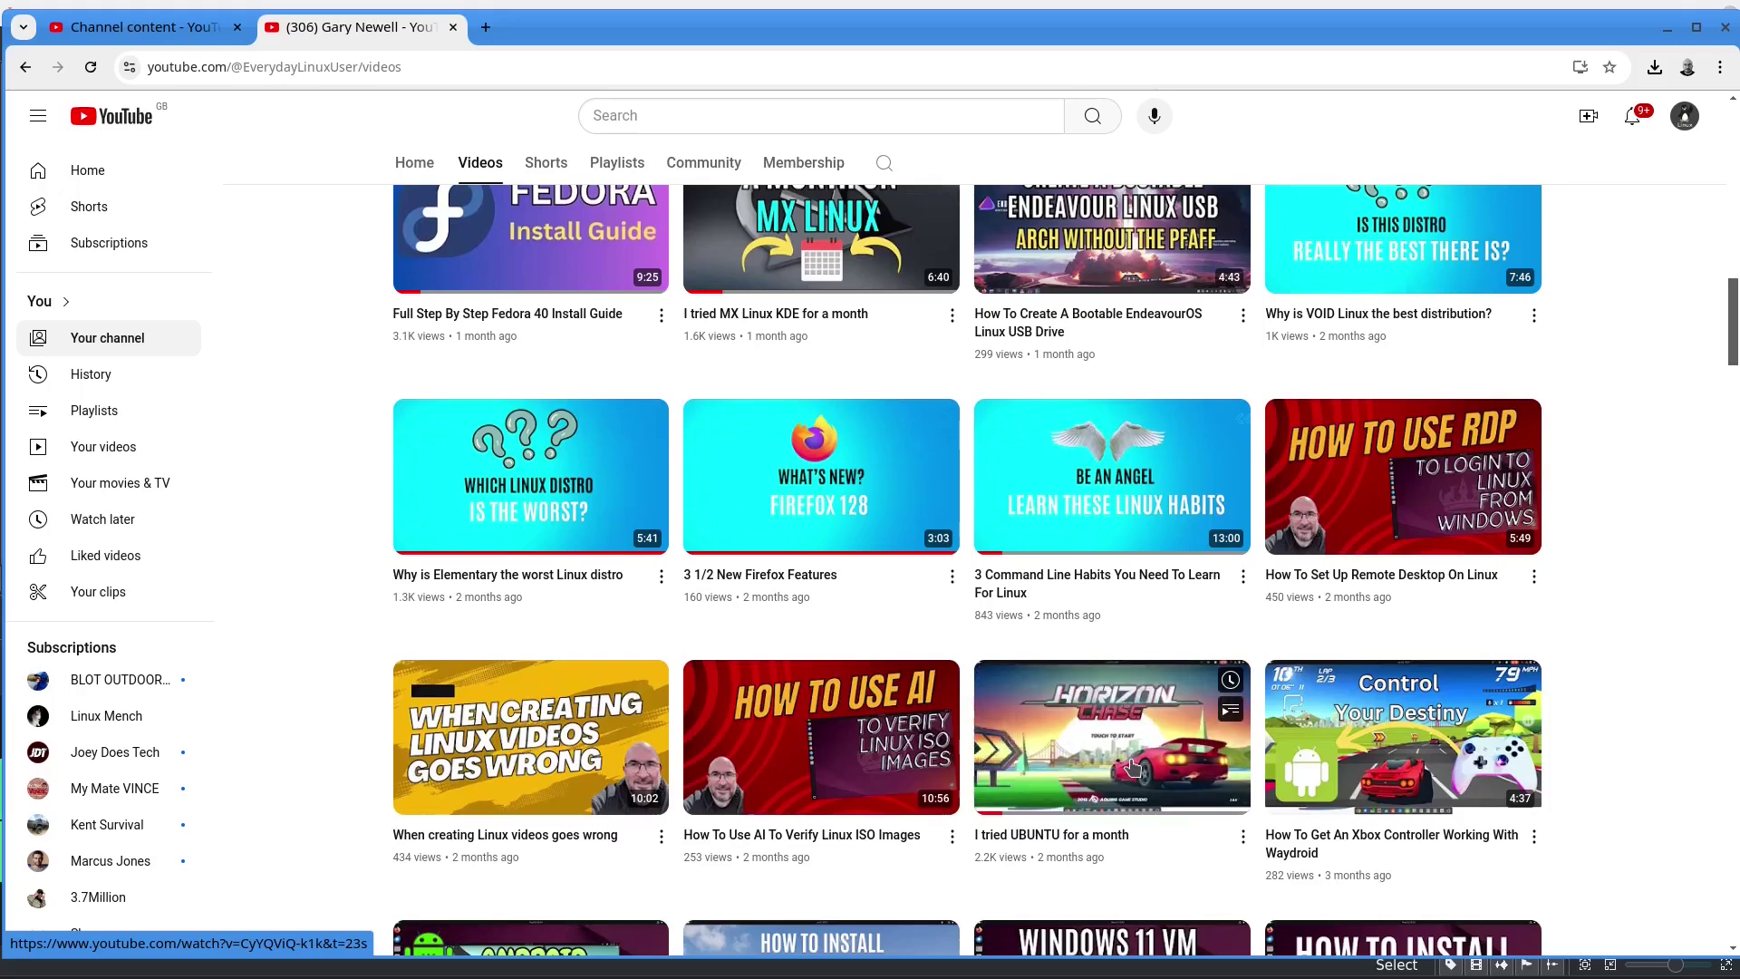
scroll(1124, 796, down, 3)
scroll(1124, 796, down, 10)
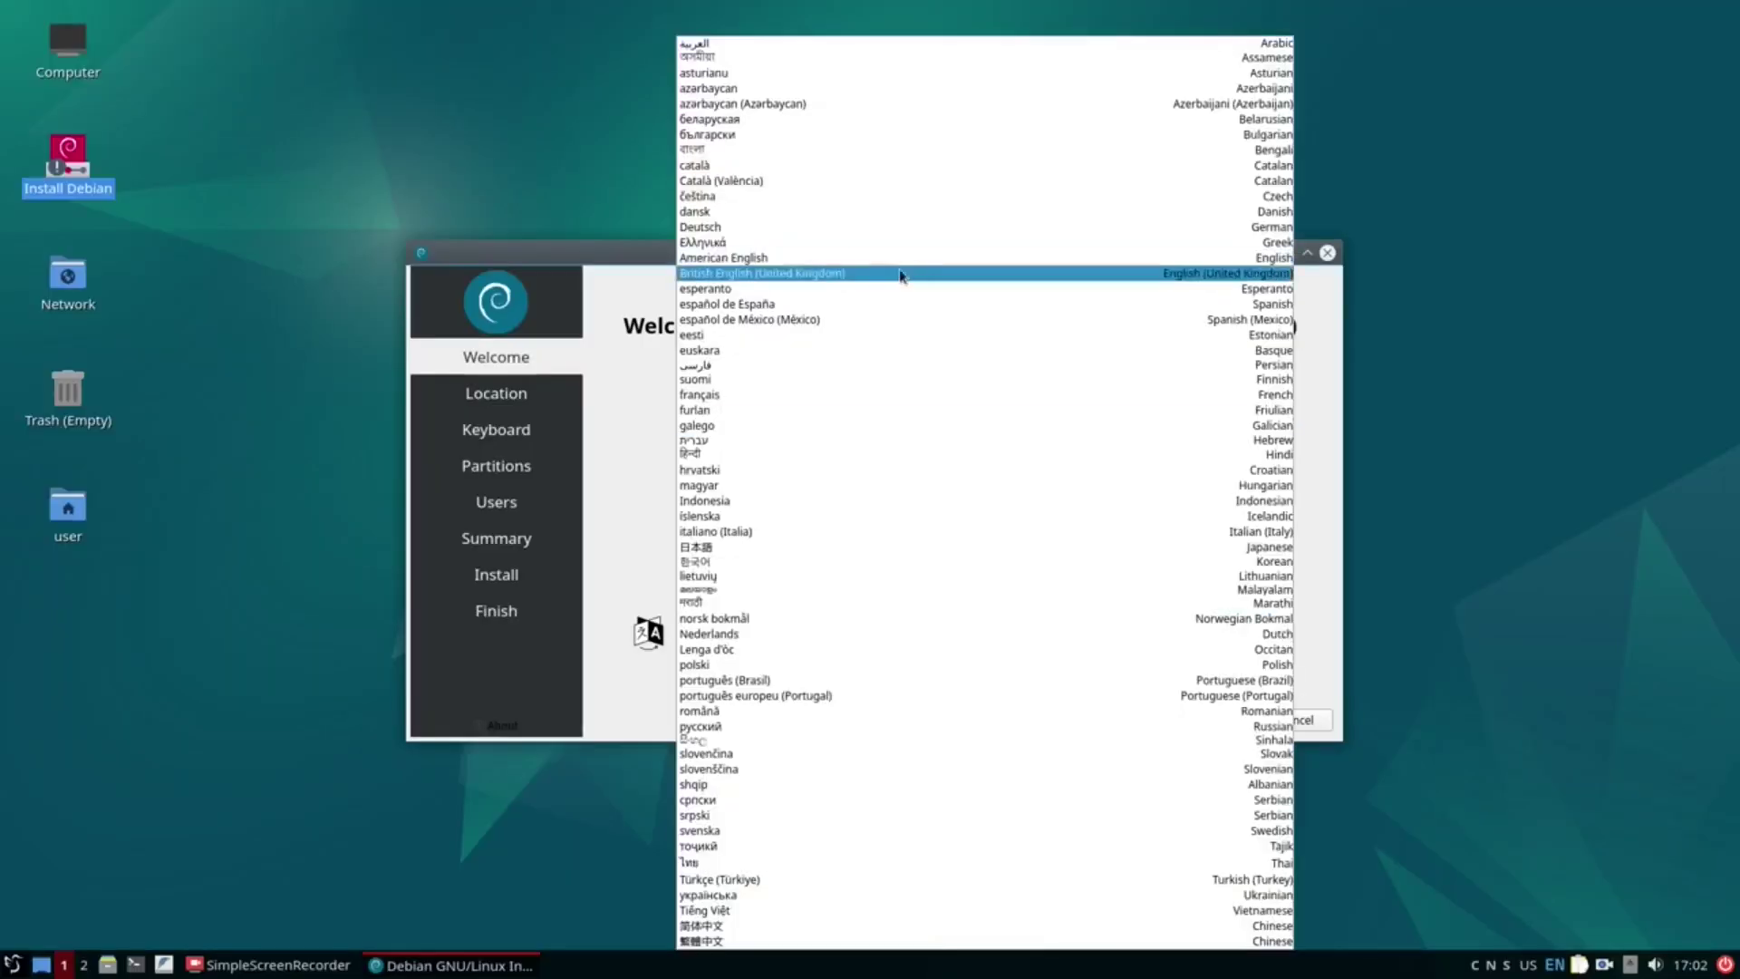
click(1207, 720)
click(933, 412)
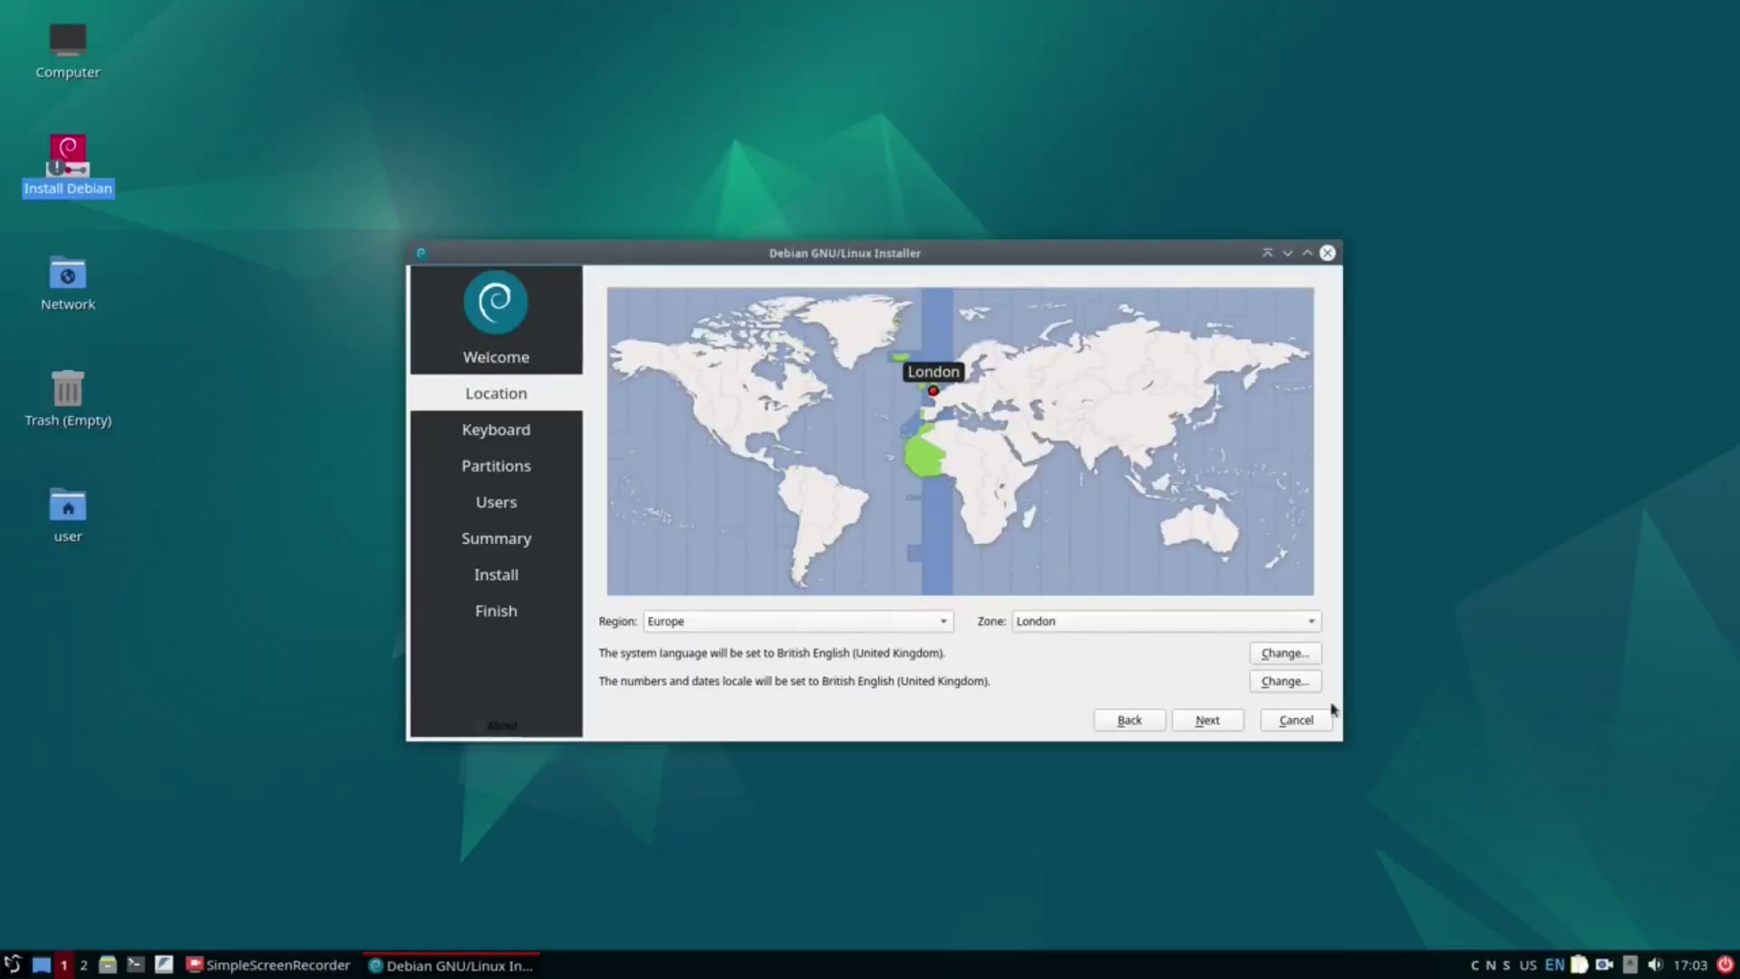
click(1208, 720)
Keep the KINGSTON drive as the install target and start the installation.
click(1221, 720)
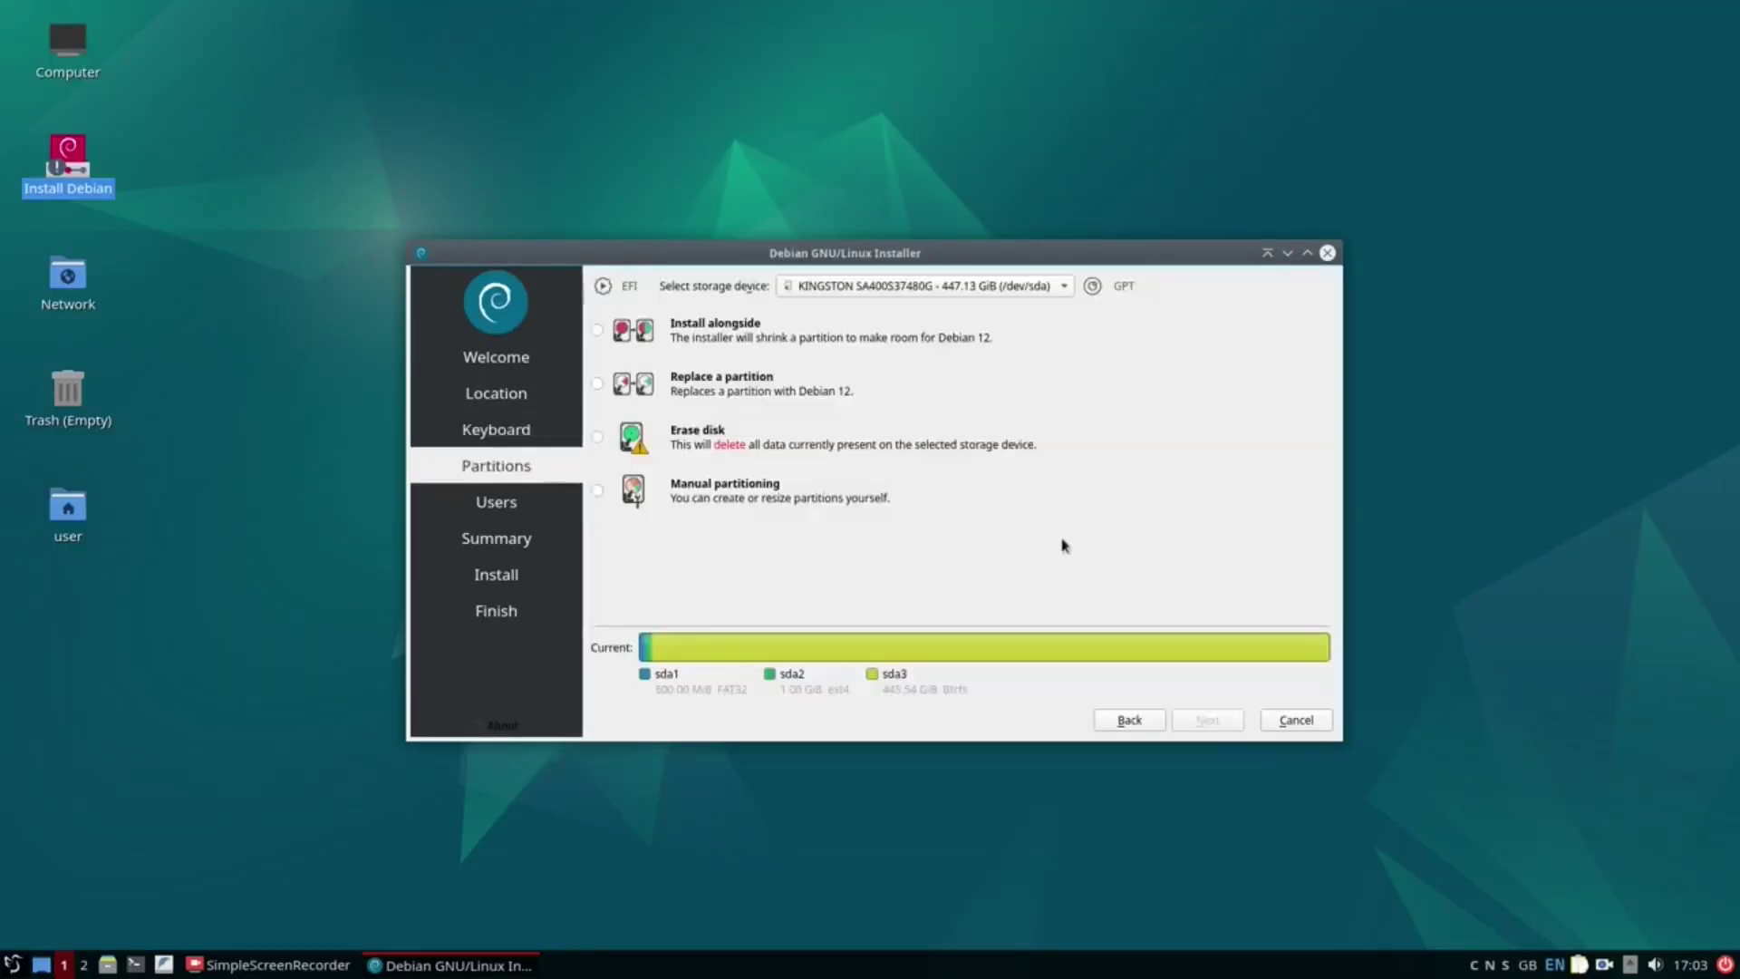
click(1065, 287)
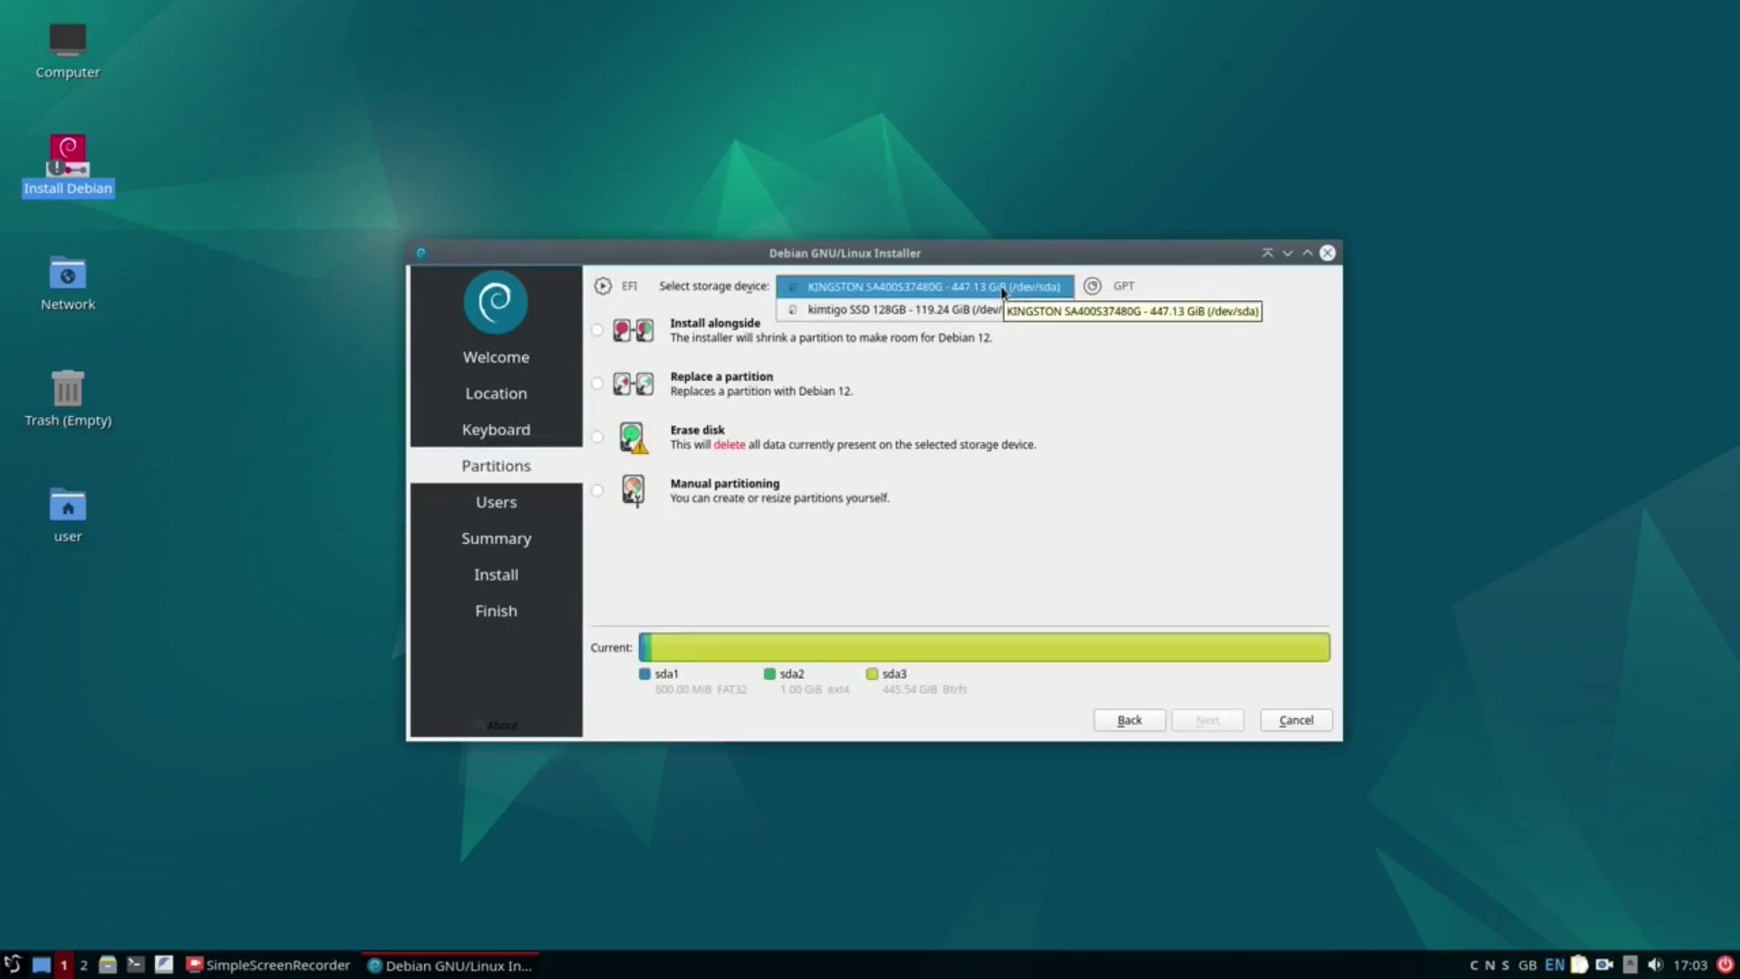
click(1256, 392)
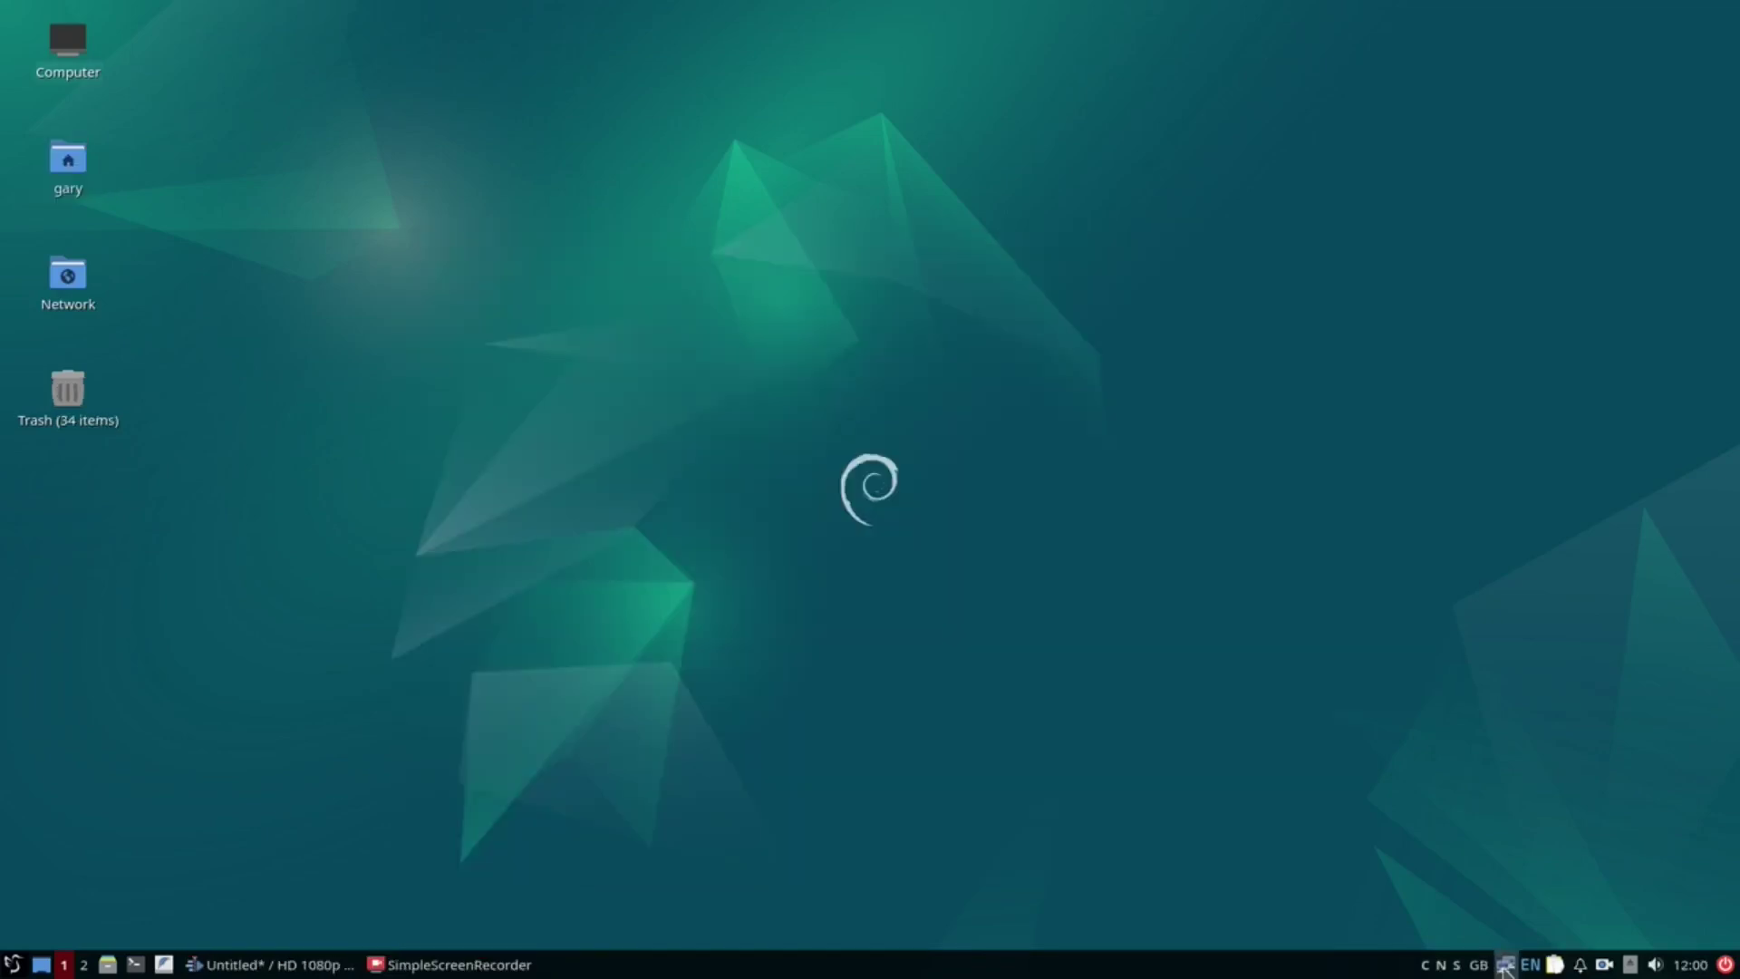
click(1505, 967)
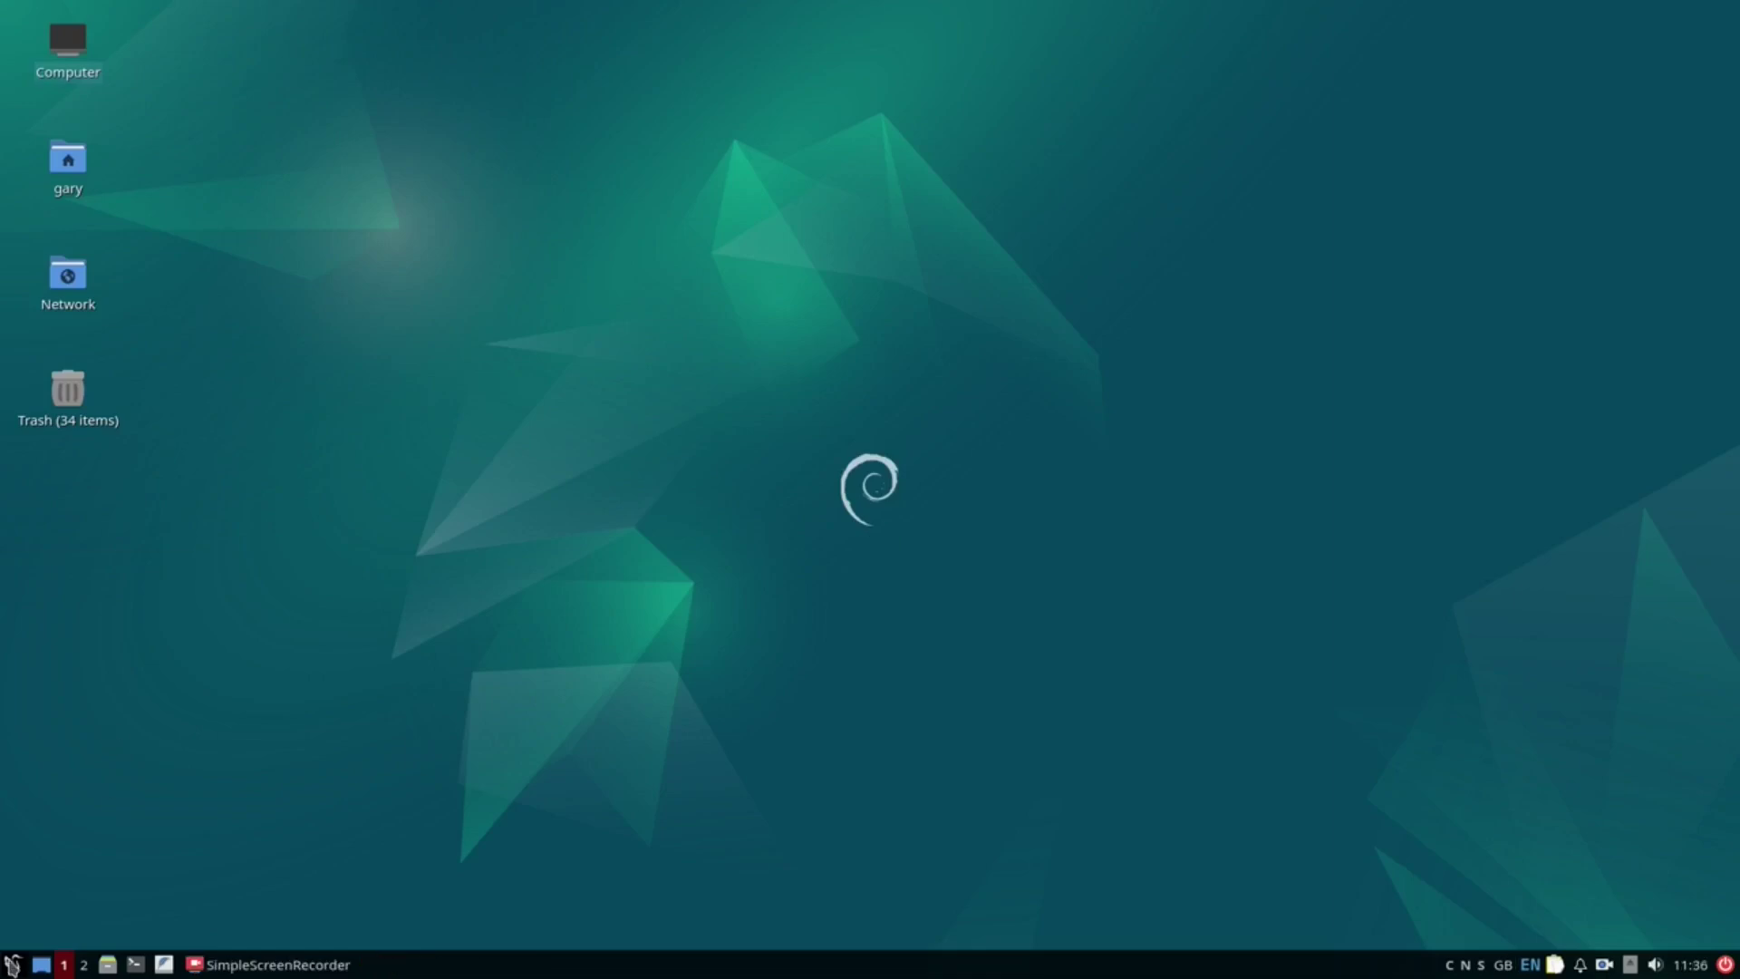
Launch Synaptic Package Manager, authenticating with the administrator password.
click(13, 965)
mouse_move(169, 773)
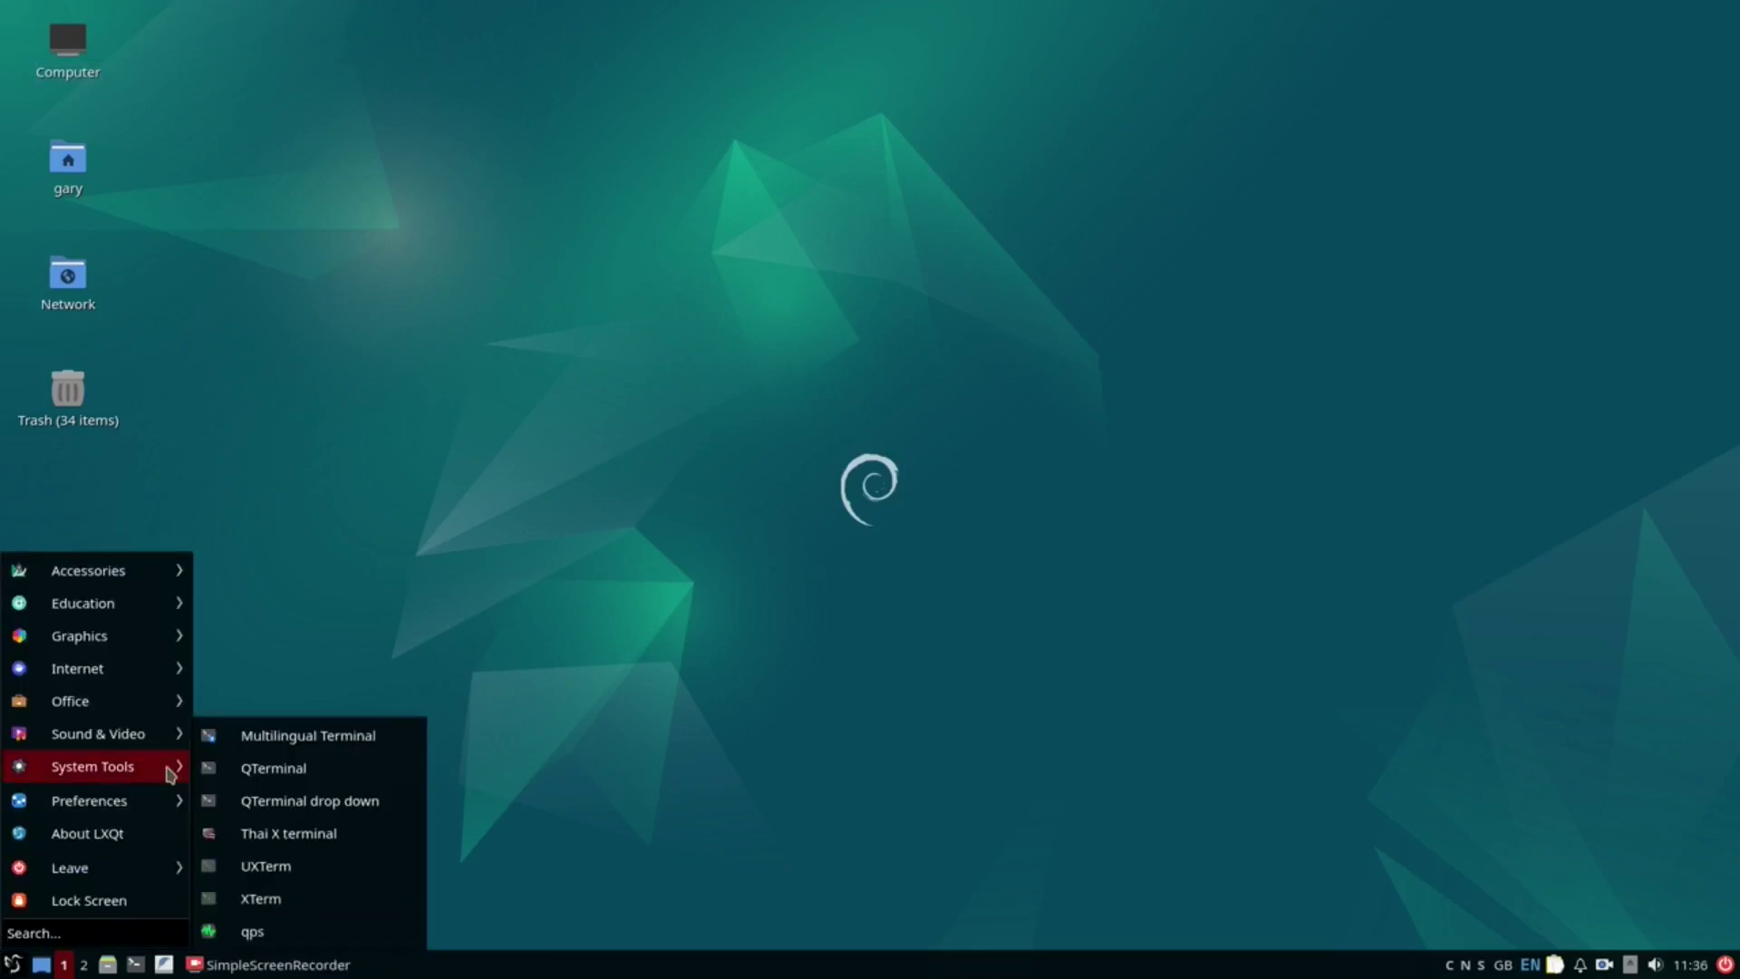
click(309, 797)
text(**********)
key(Return)
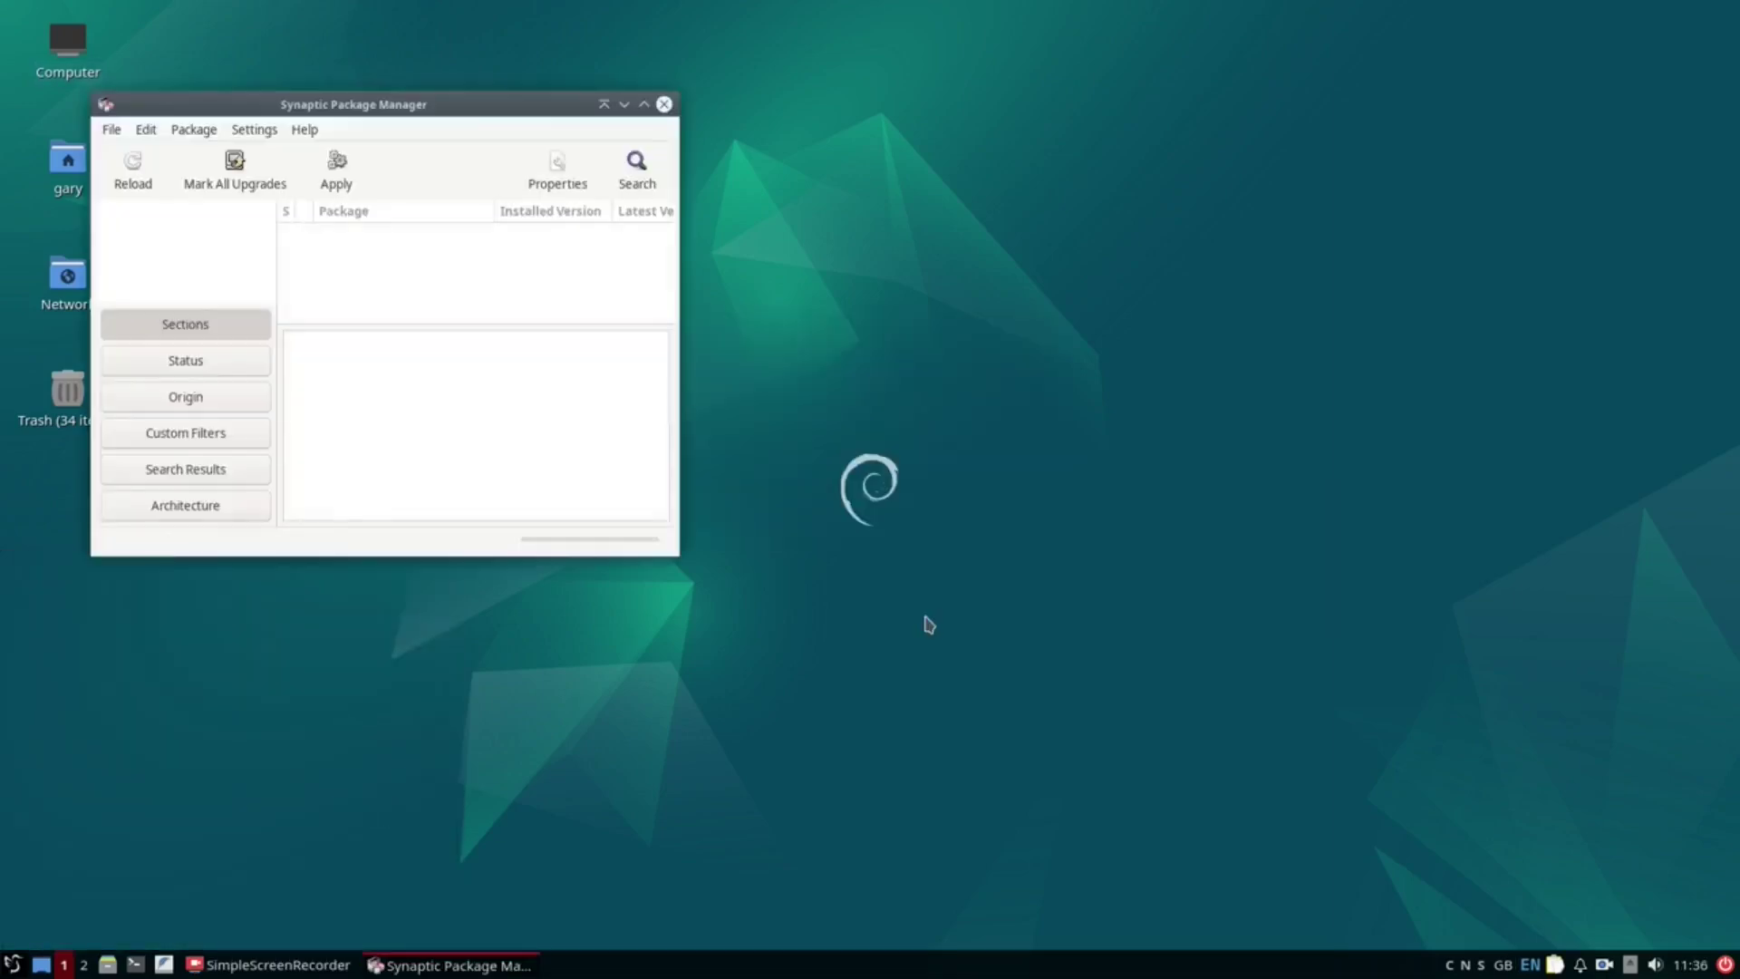
Search for network-manager, mark network-manager and network-manager-gnome, and apply the installation.
click(1207, 172)
text(network-m)
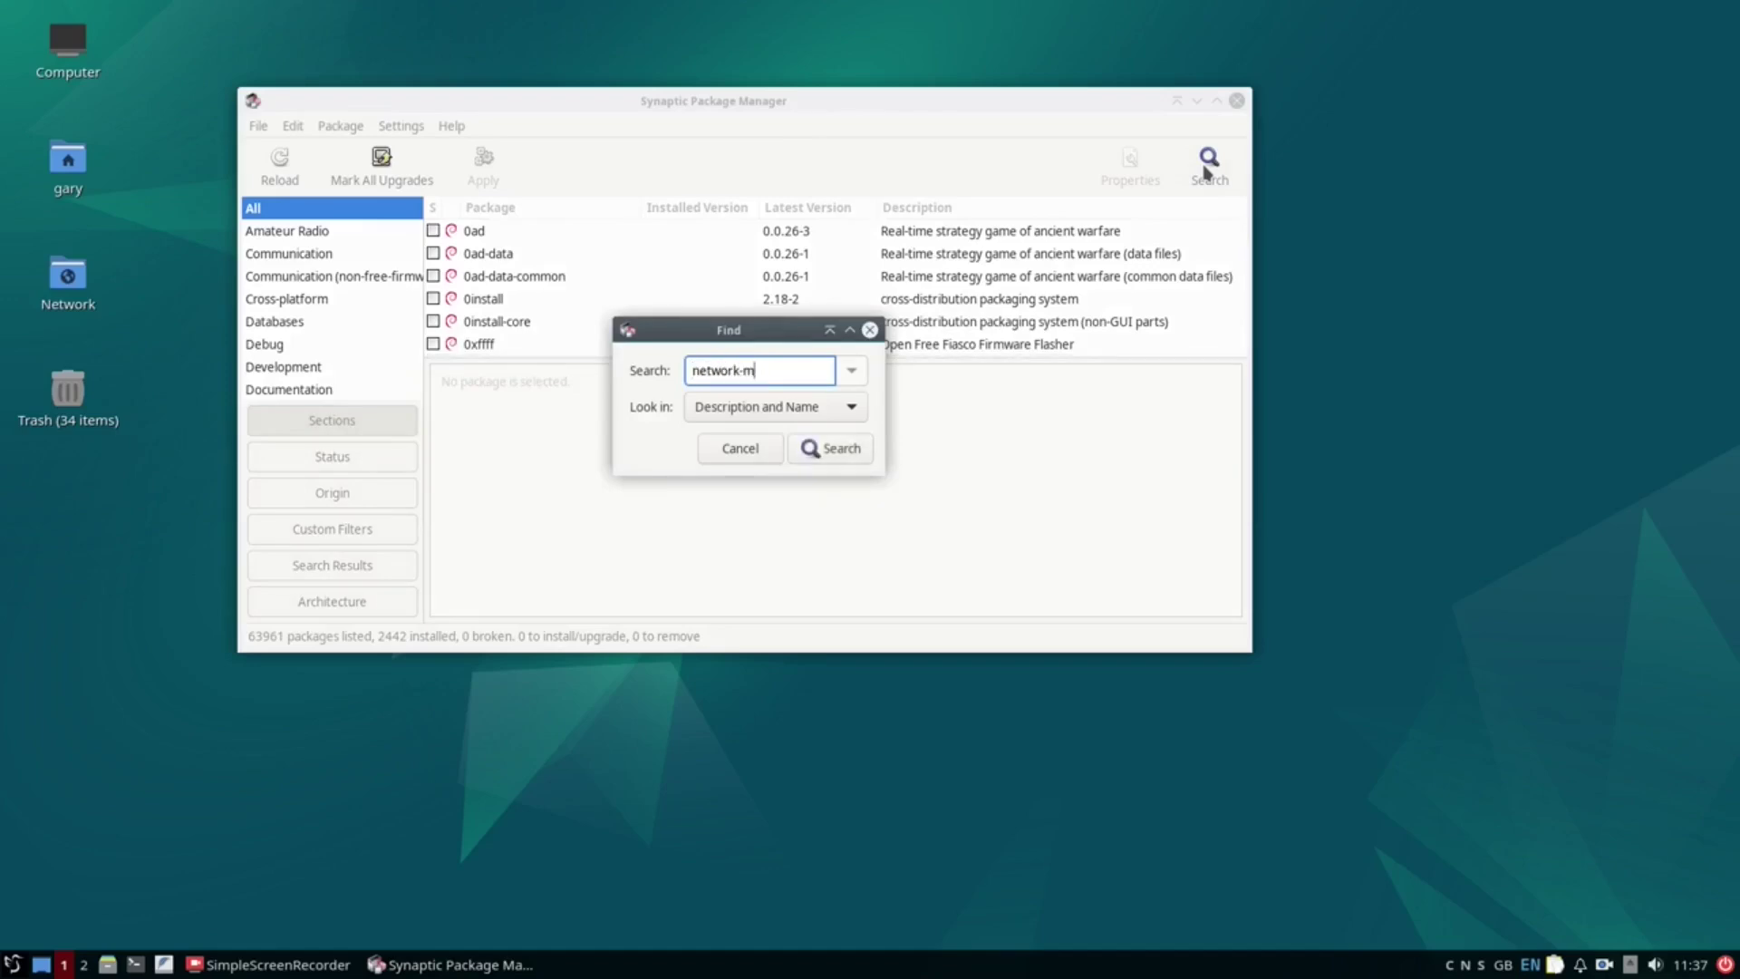
text(anager)
key(Return)
click(433, 253)
click(535, 290)
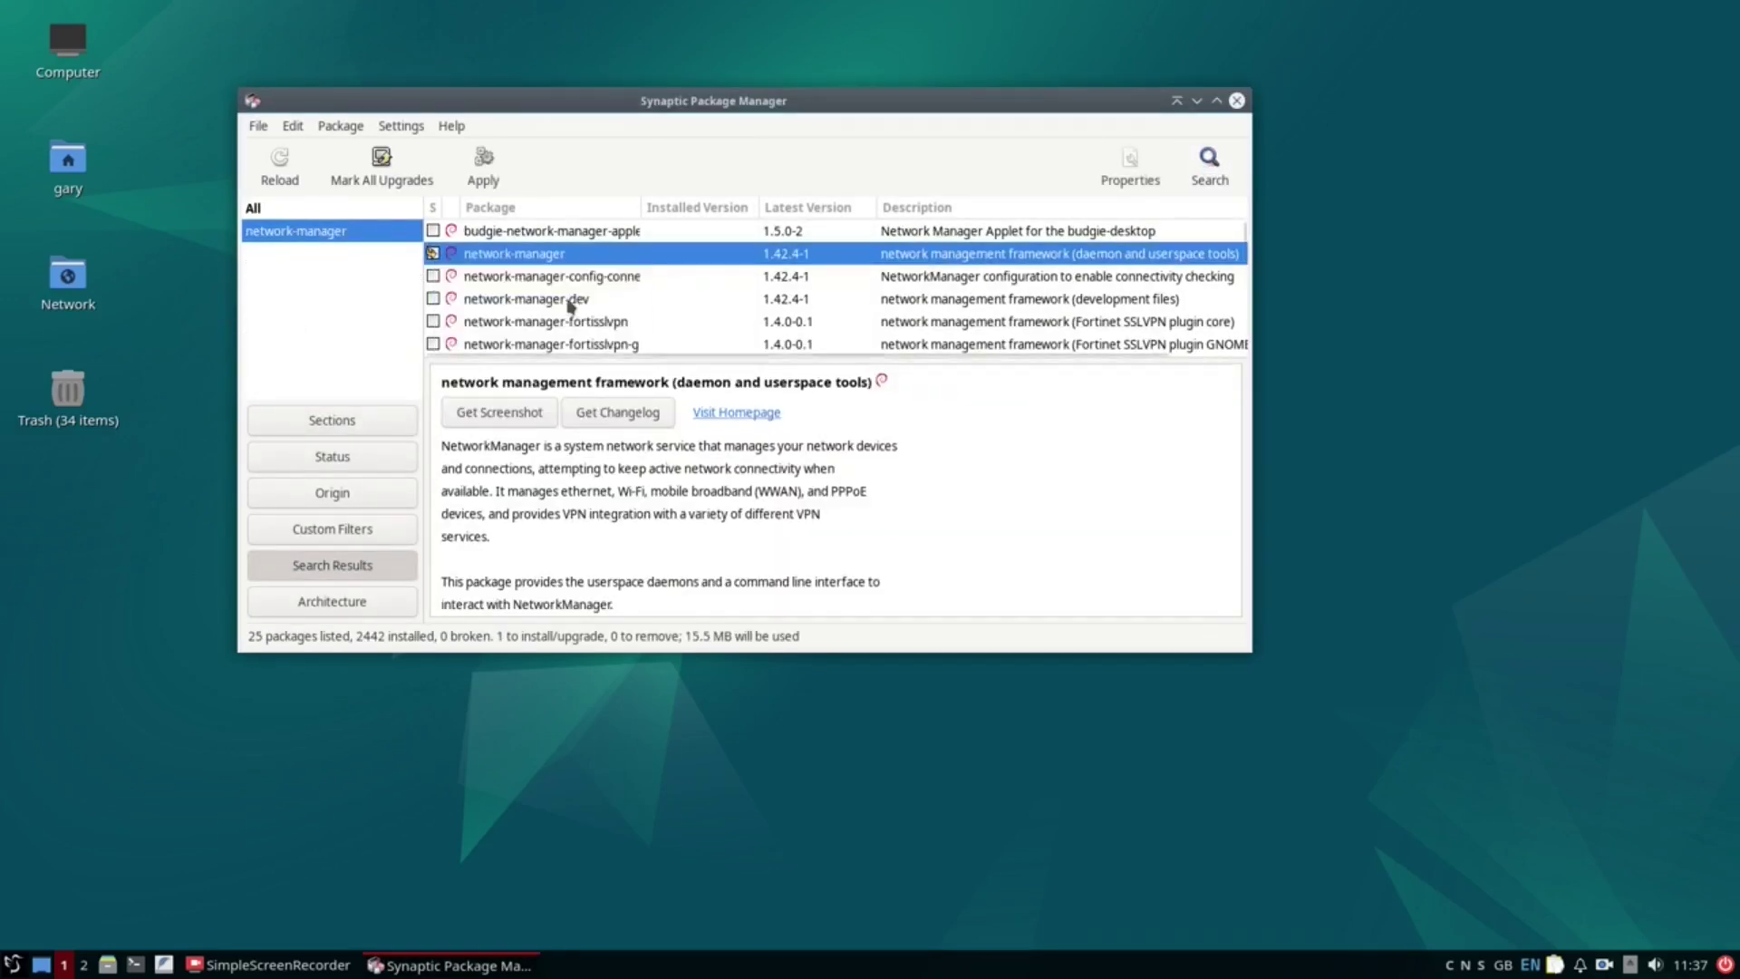
scroll(571, 305, down, 1)
double_click(570, 313)
click(483, 168)
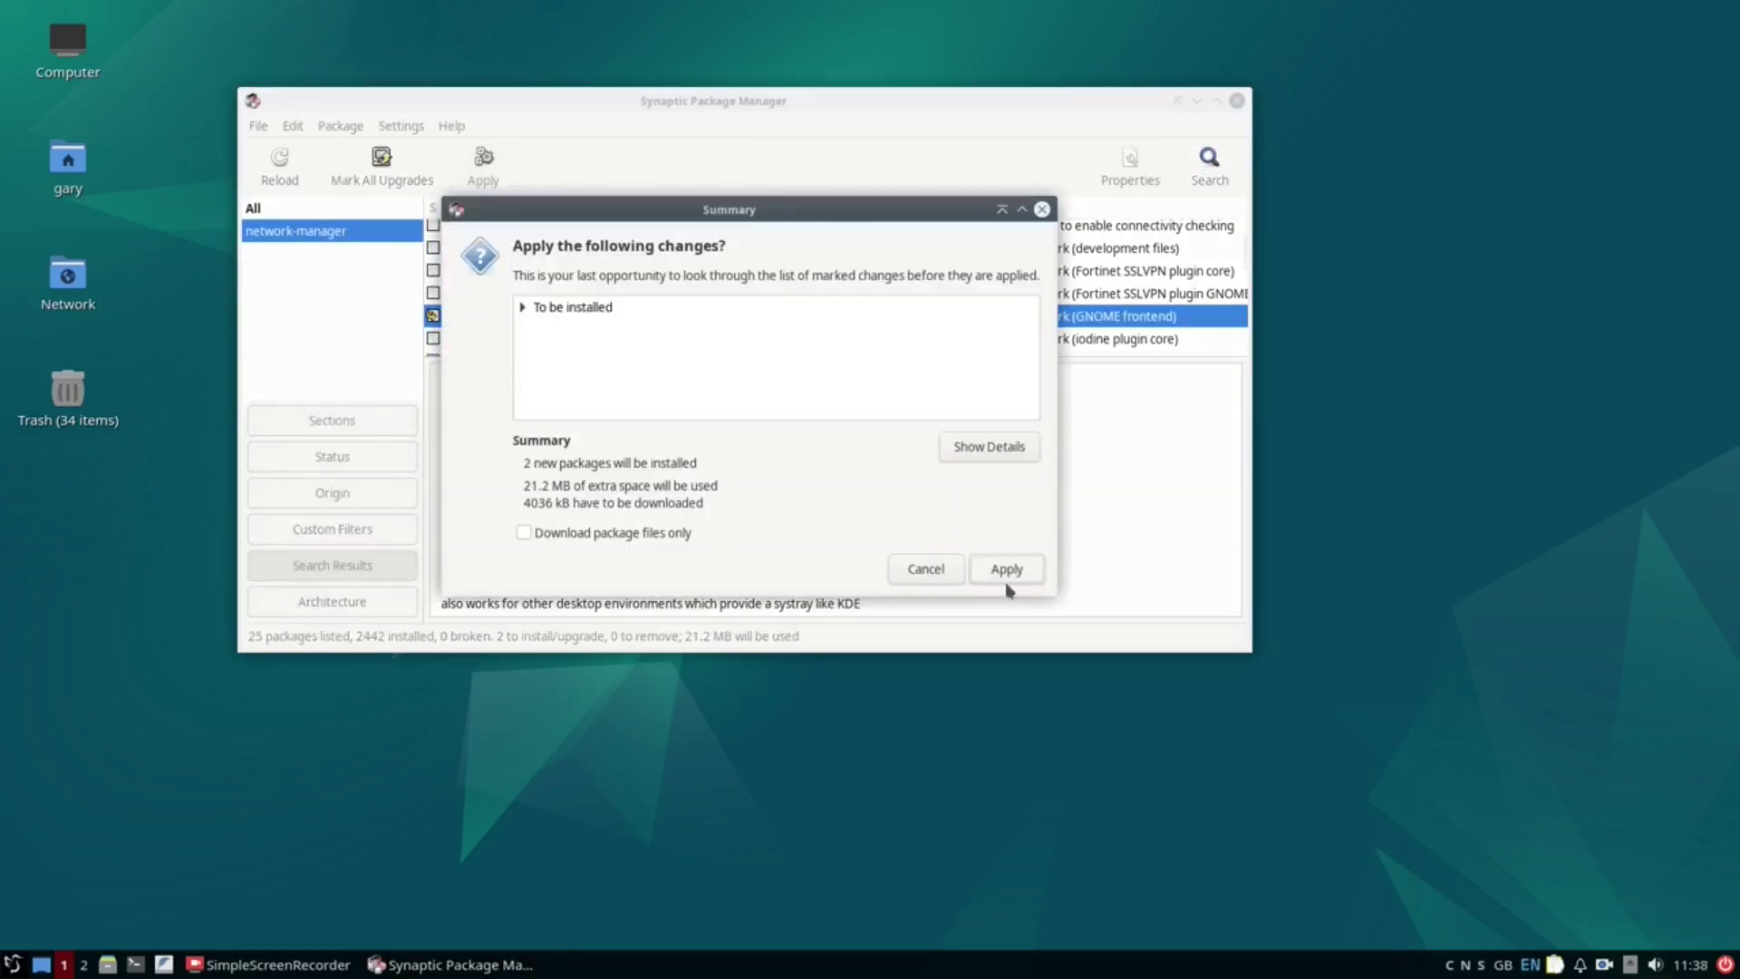
click(1007, 570)
click(947, 473)
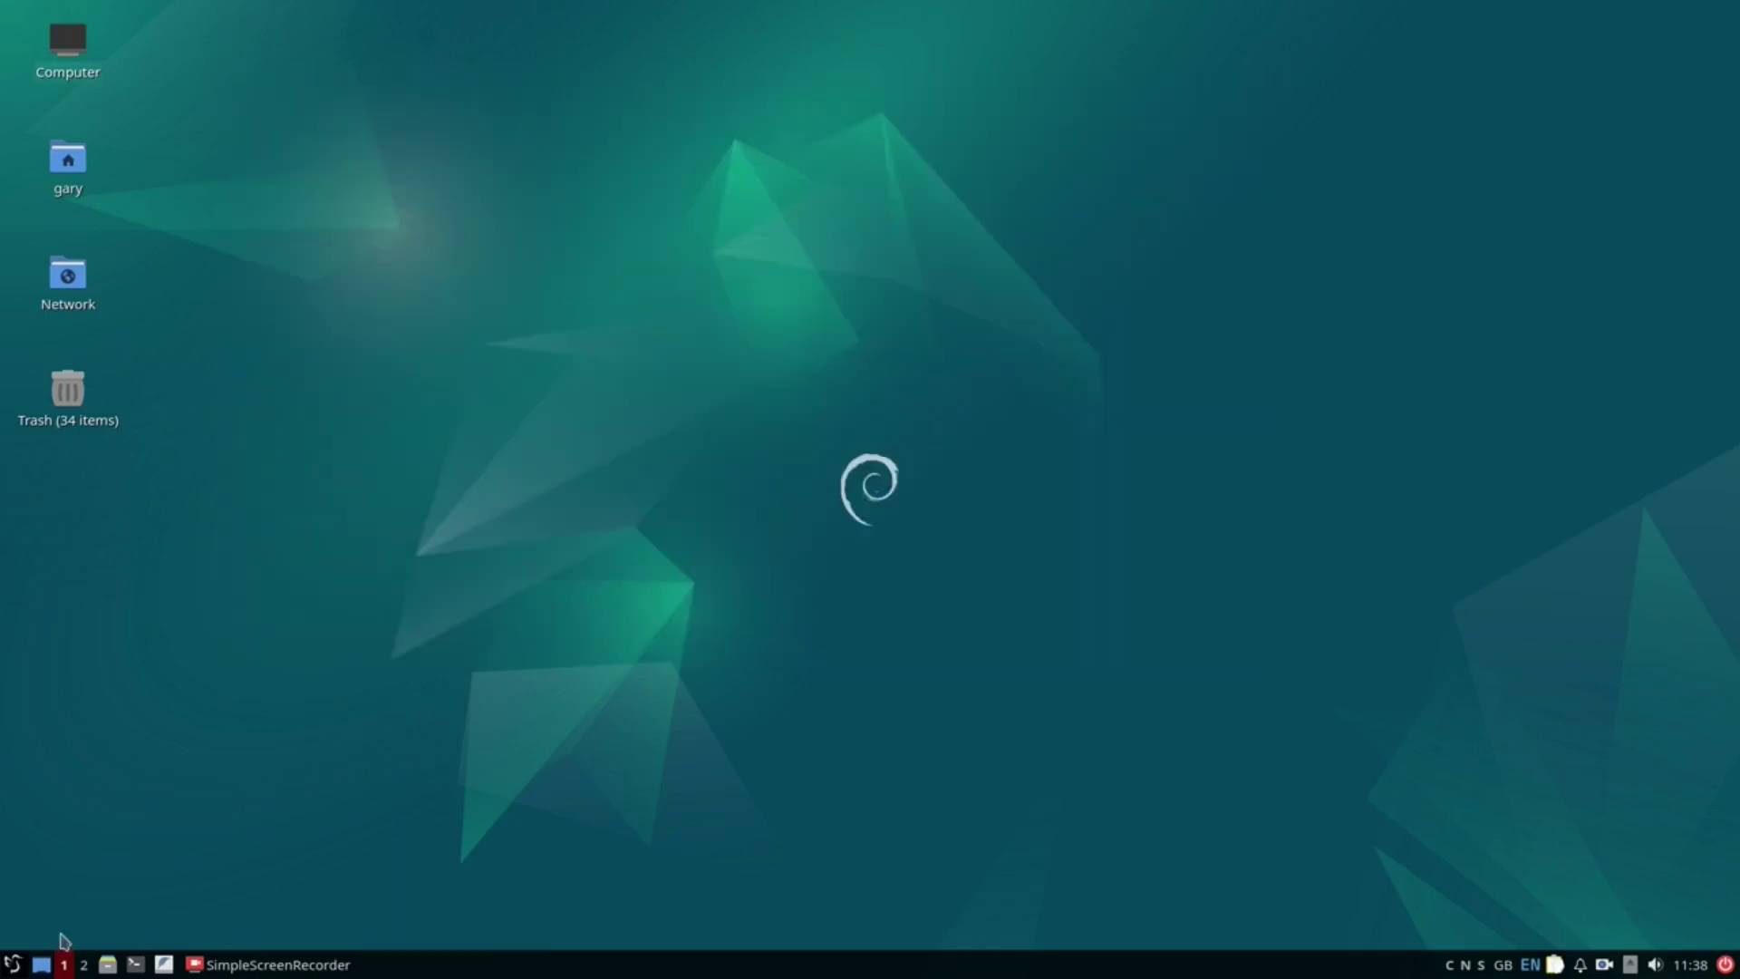
Open the new network tray menu to see the available Wi-Fi networks.
click(13, 964)
click(1293, 308)
click(1506, 965)
mouse_move(1461, 872)
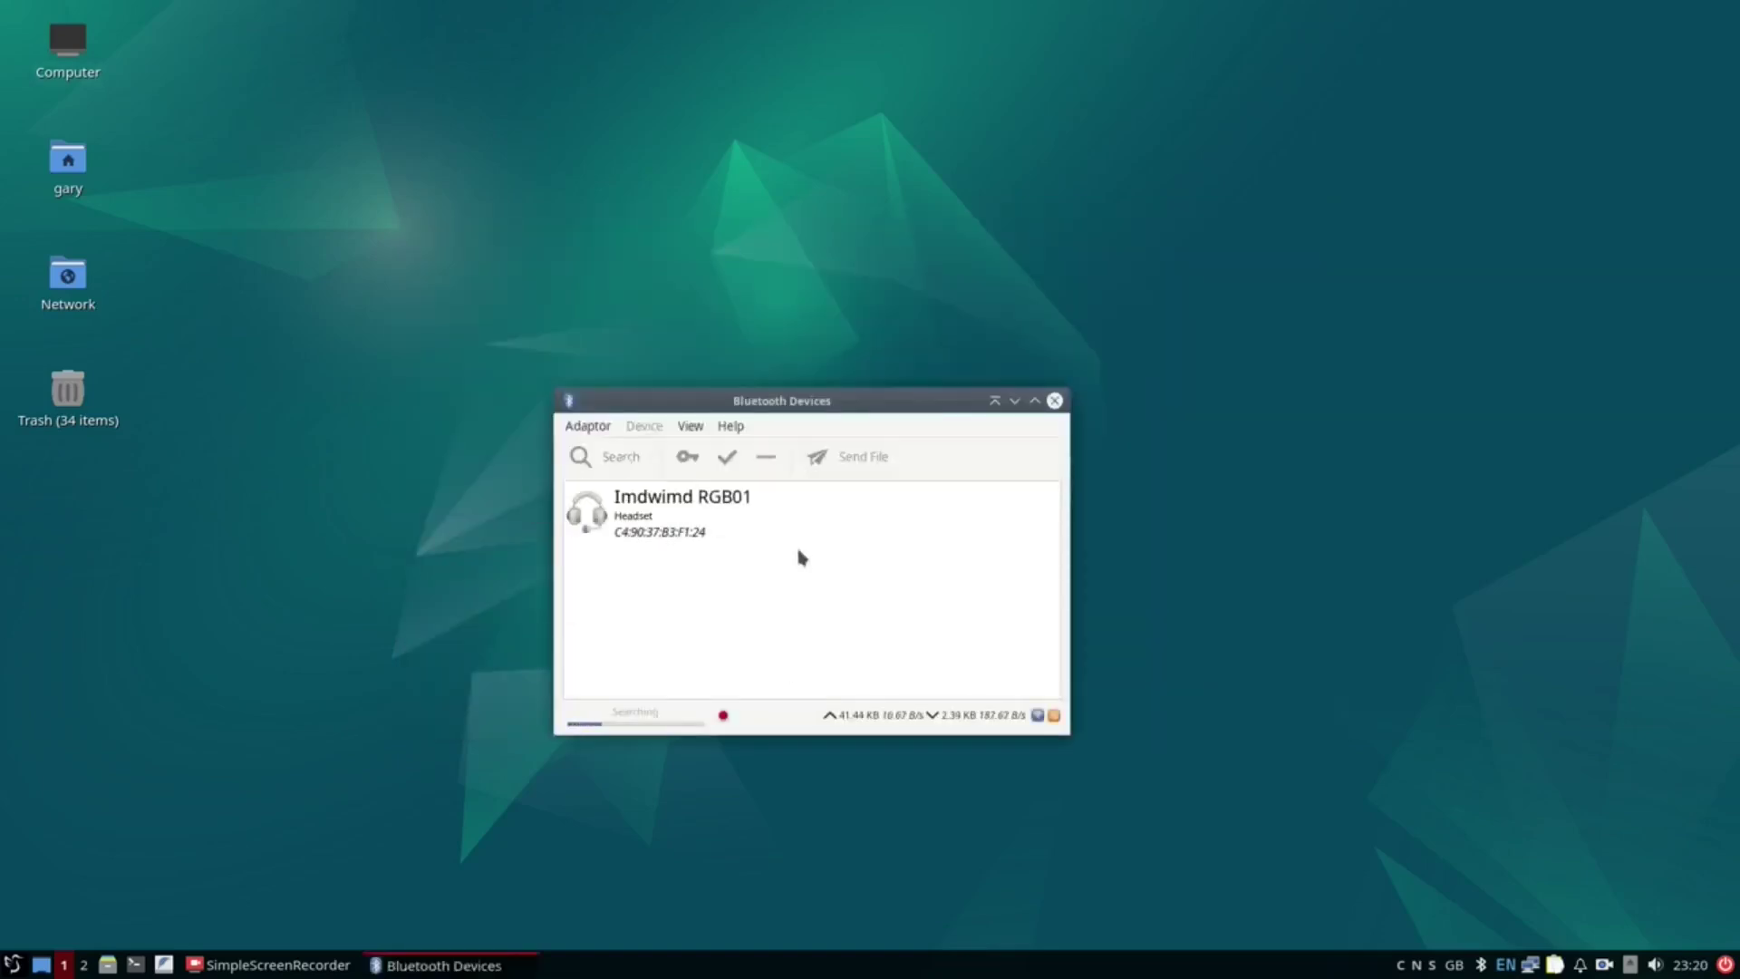
Connect the Imdwimd RGB01 headset, then open Print Settings showing the HP OfficeJet 3830.
double_click(664, 517)
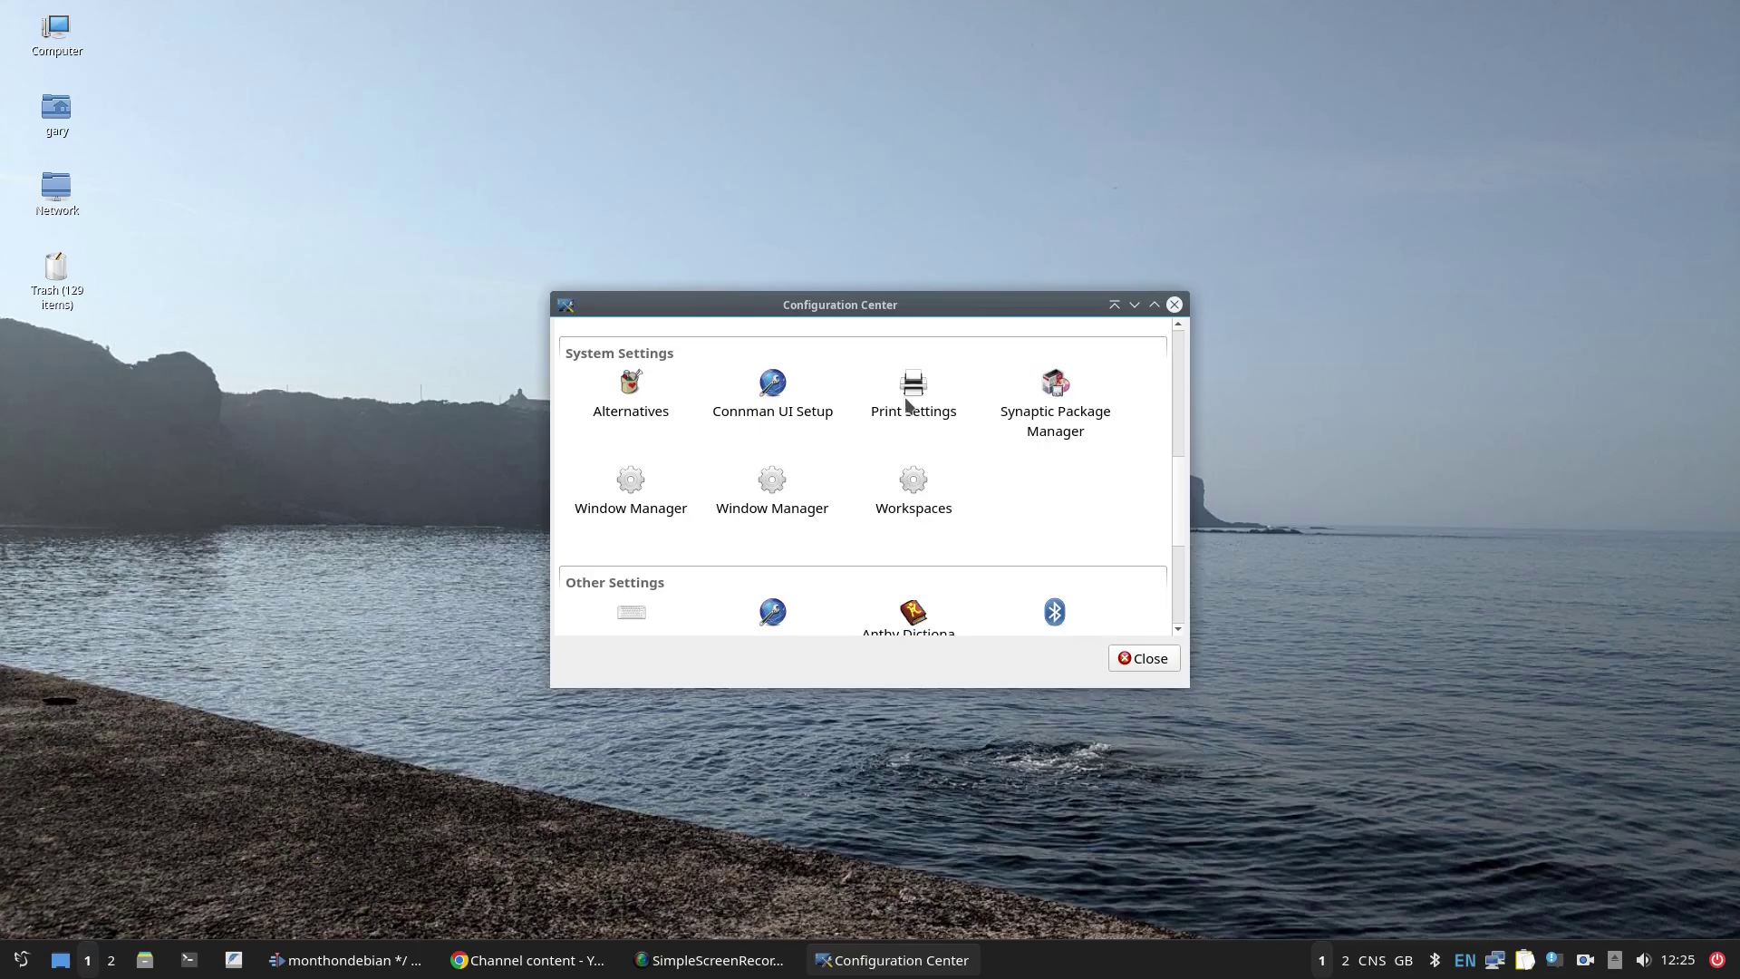
click(907, 405)
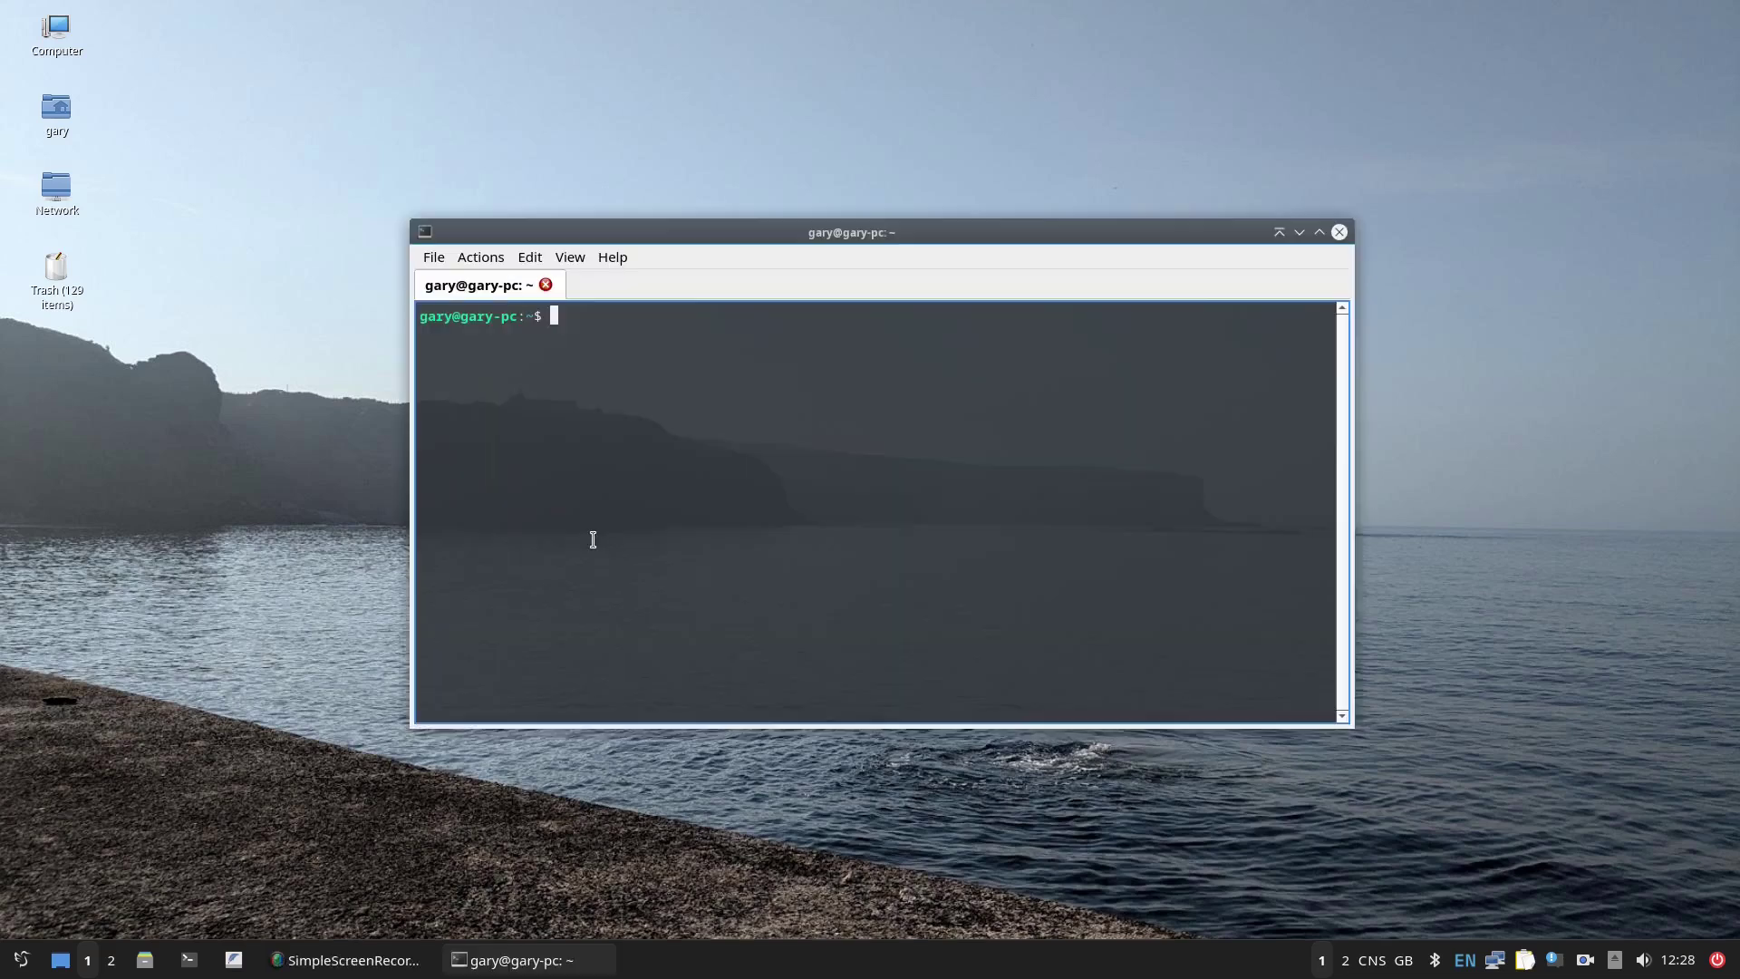
Run htop in QTerminal to view live CPU, memory and process usage.
text(htop)
key(Return)
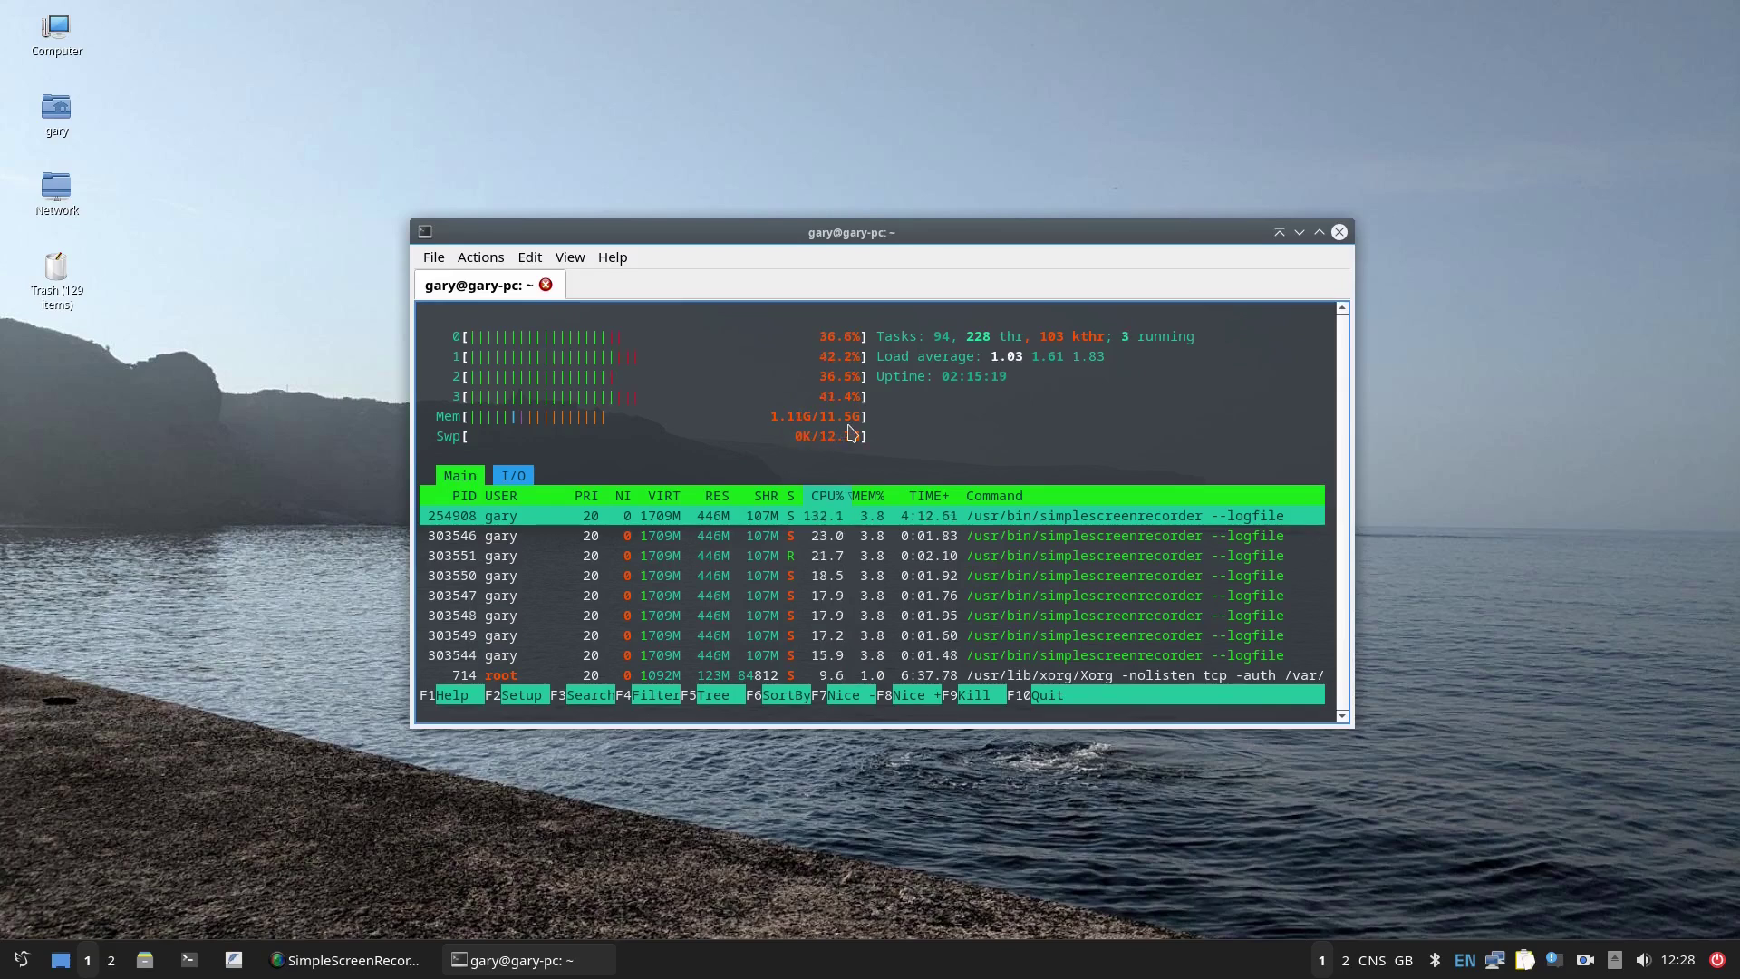
Close the terminal, launch Google Chrome via a 'chrome' menu search, and switch to Kdenlive.
click(1339, 233)
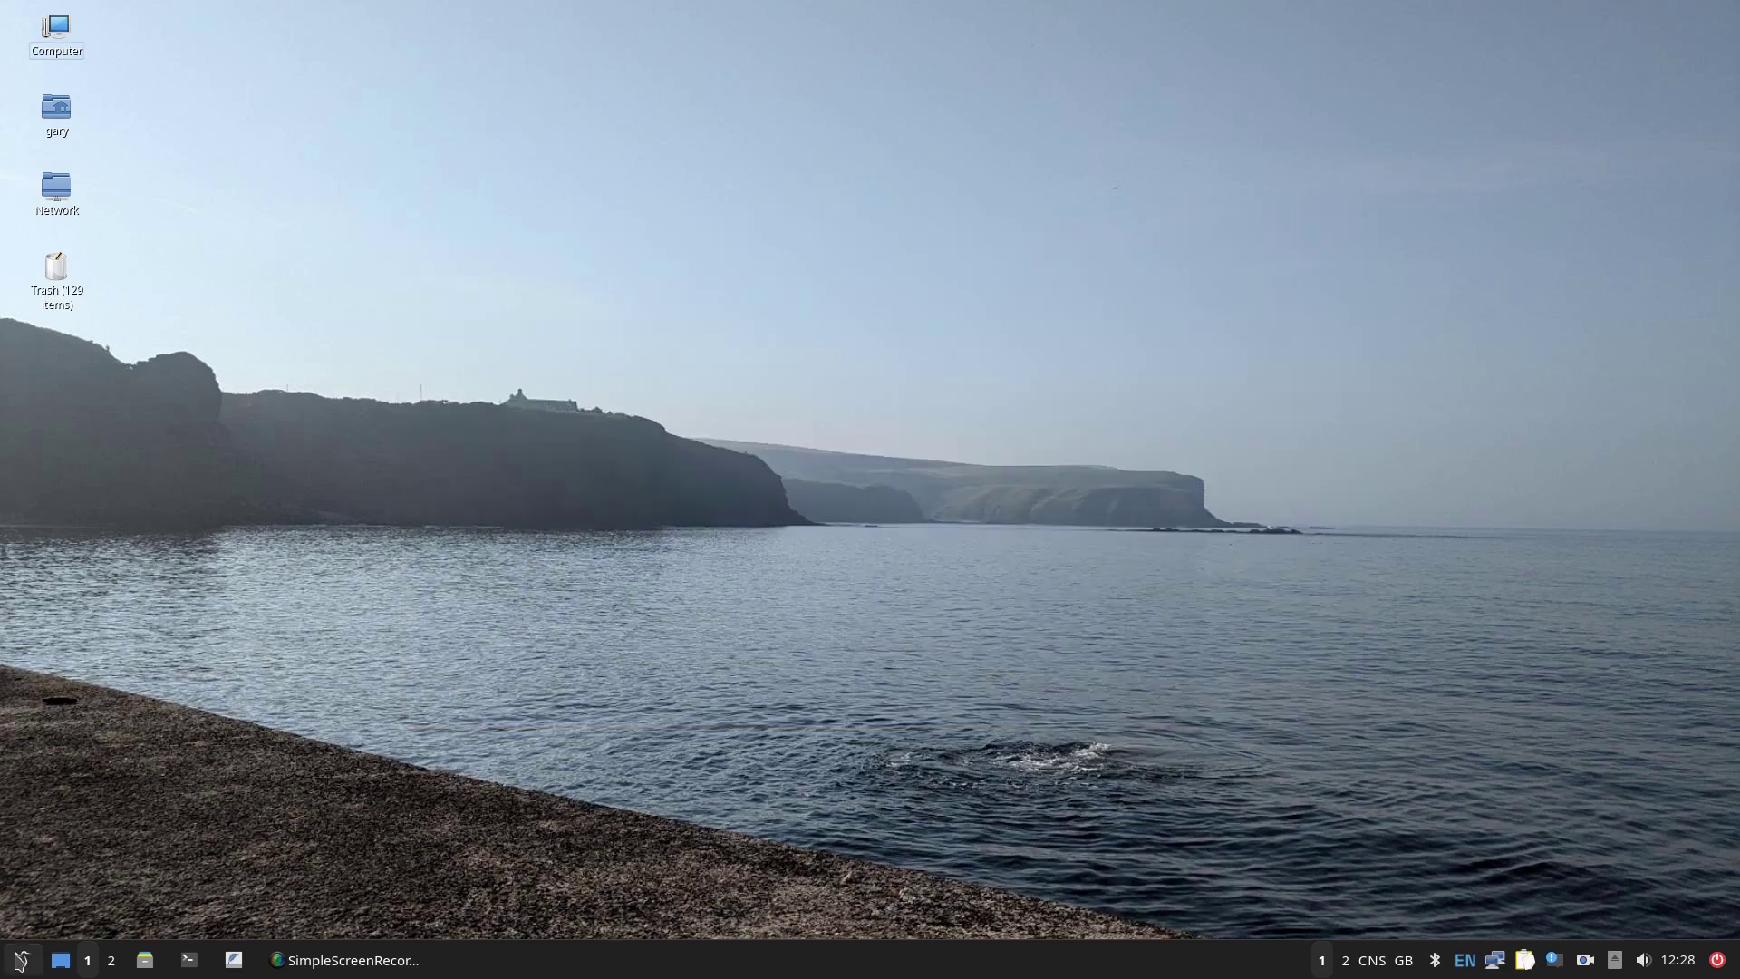
click(16, 964)
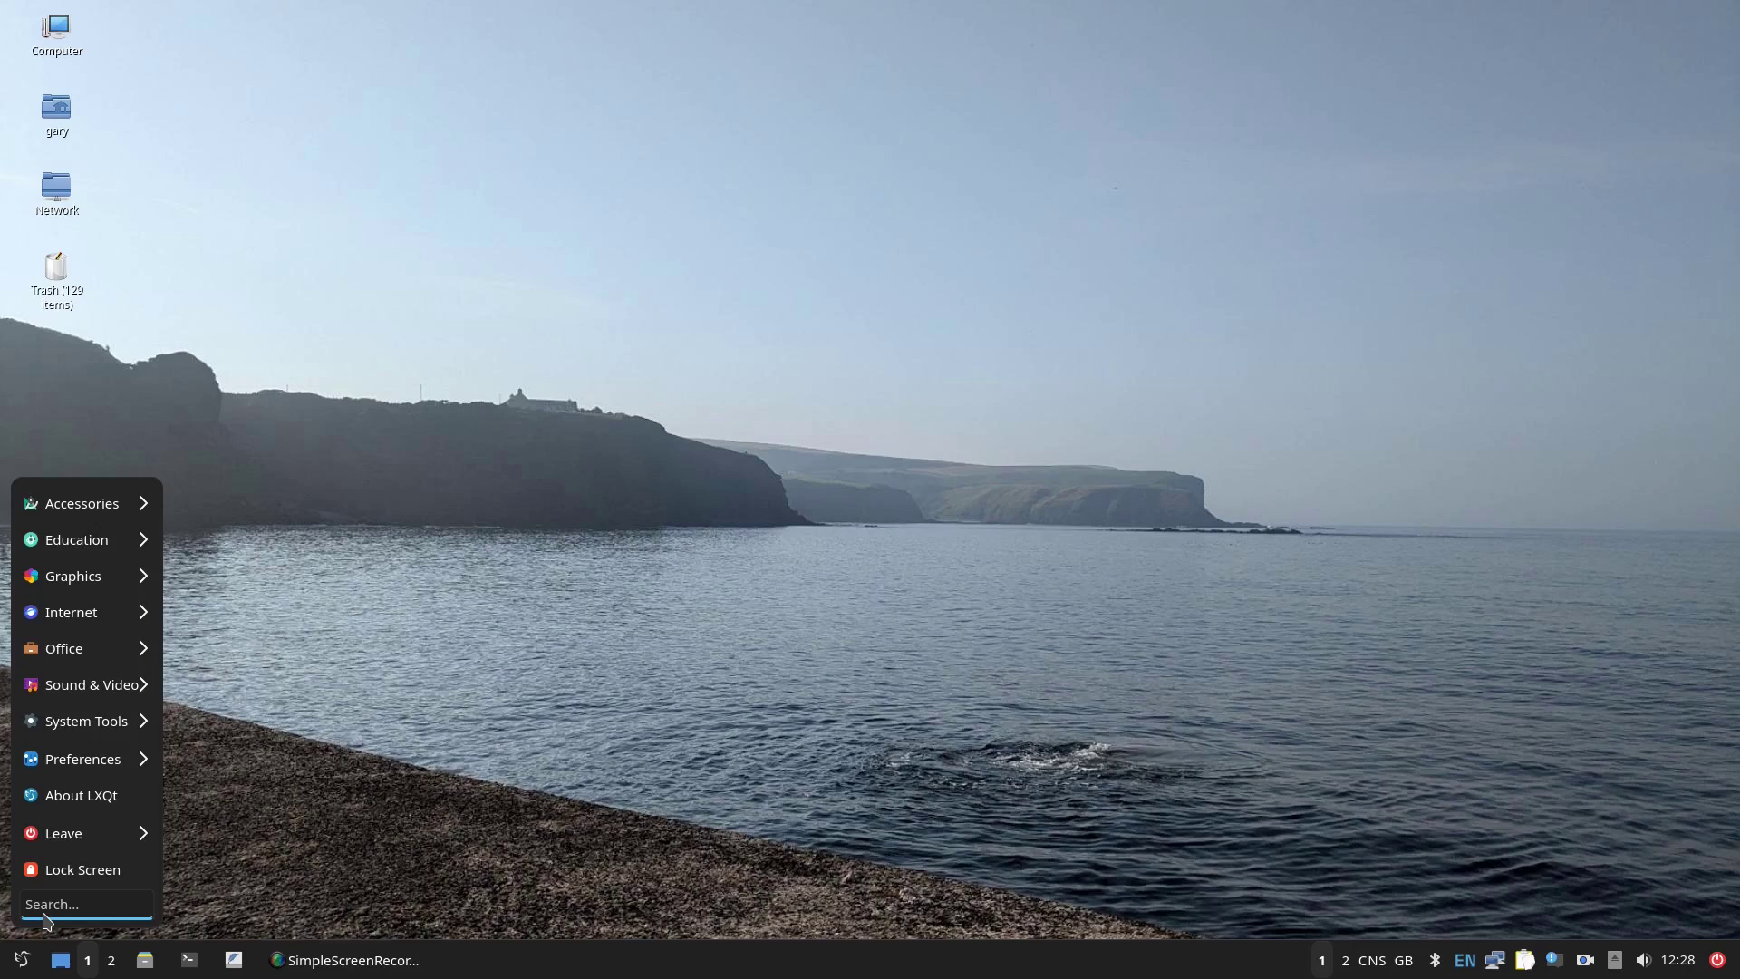
text(chrome)
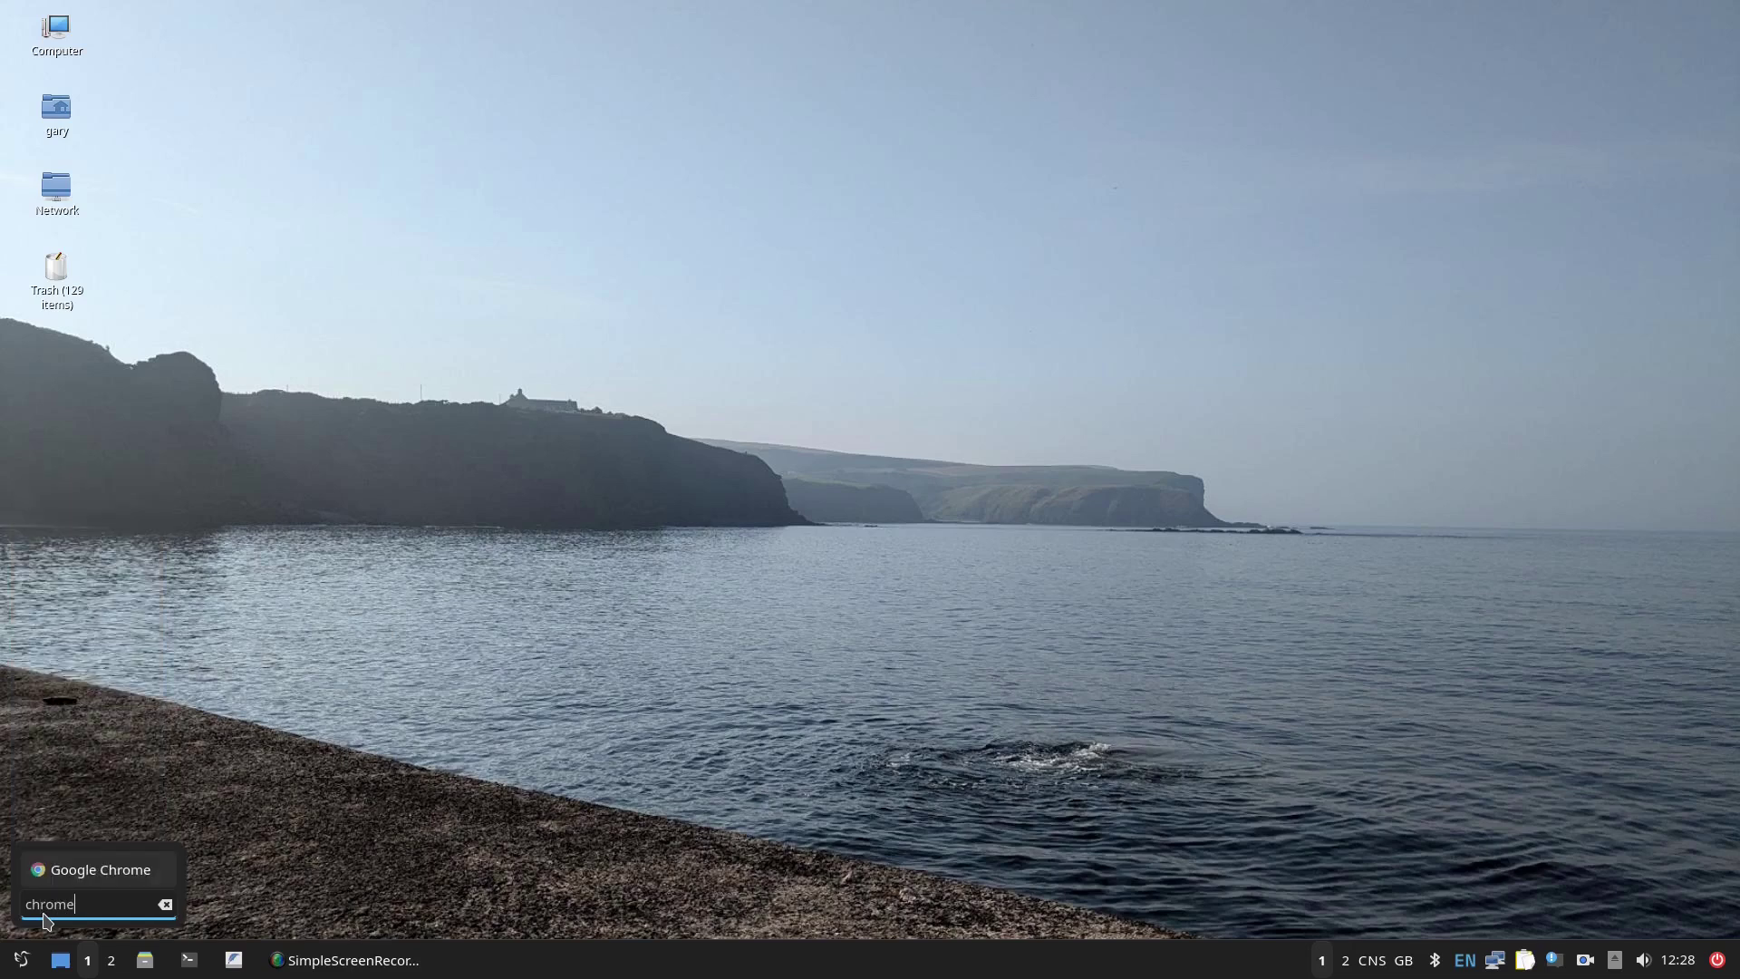
click(101, 872)
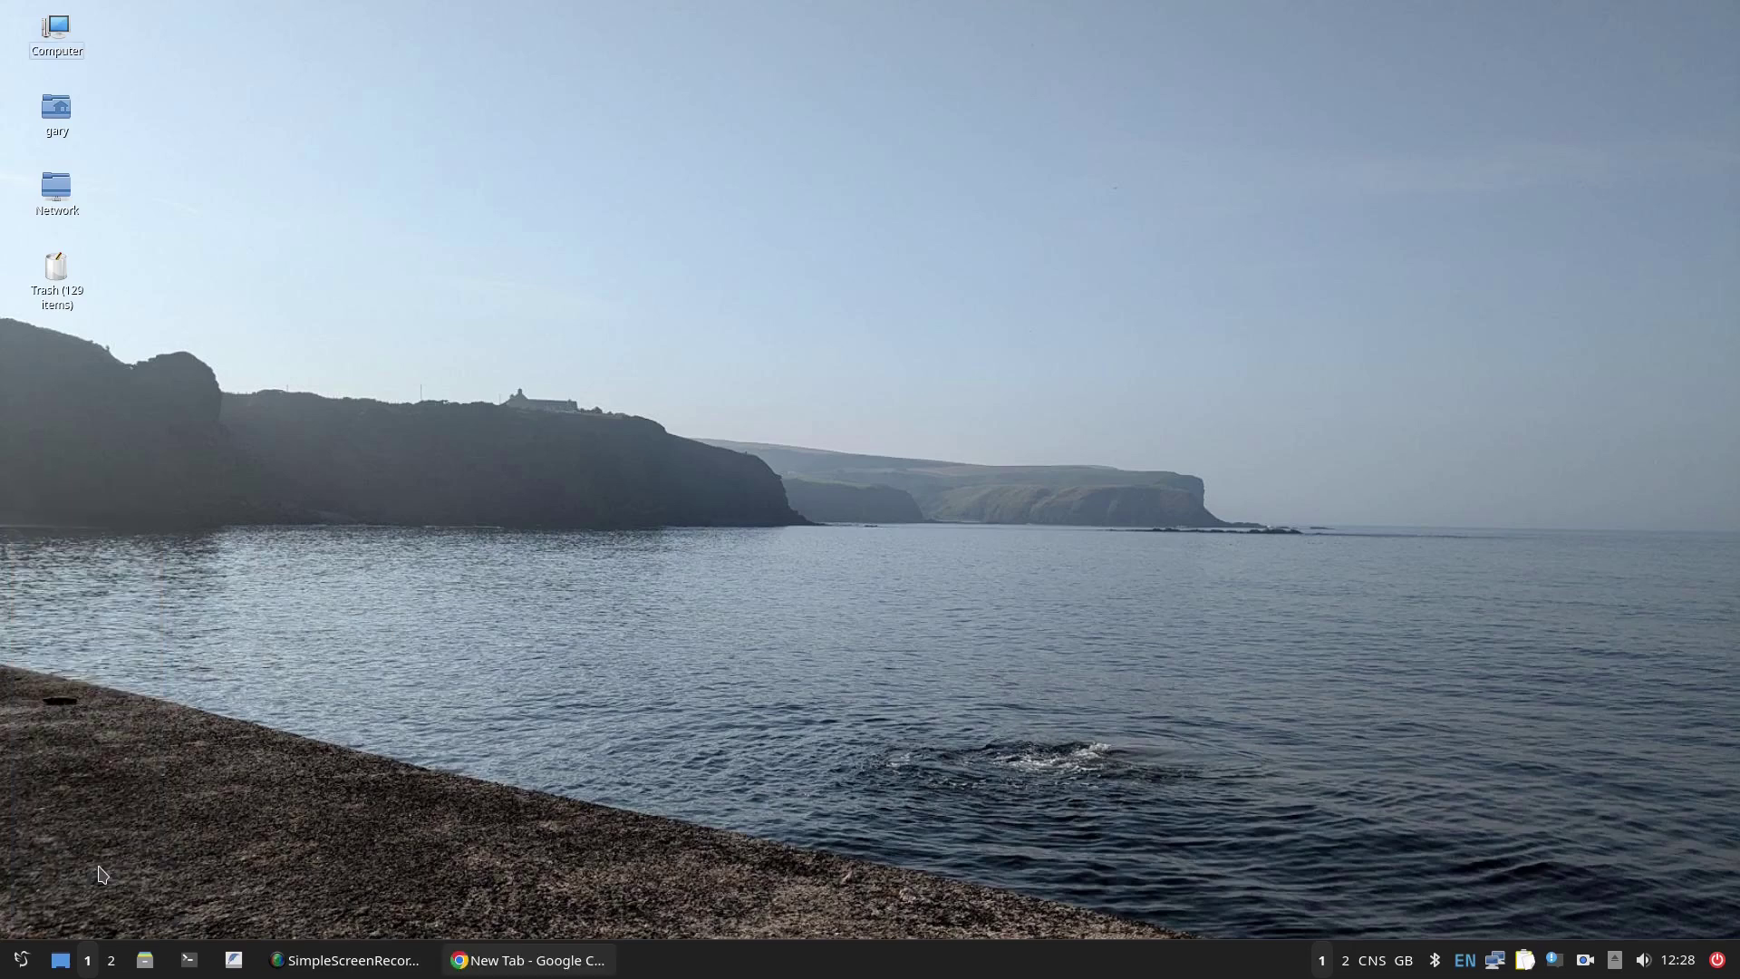
key(alt+Tab)
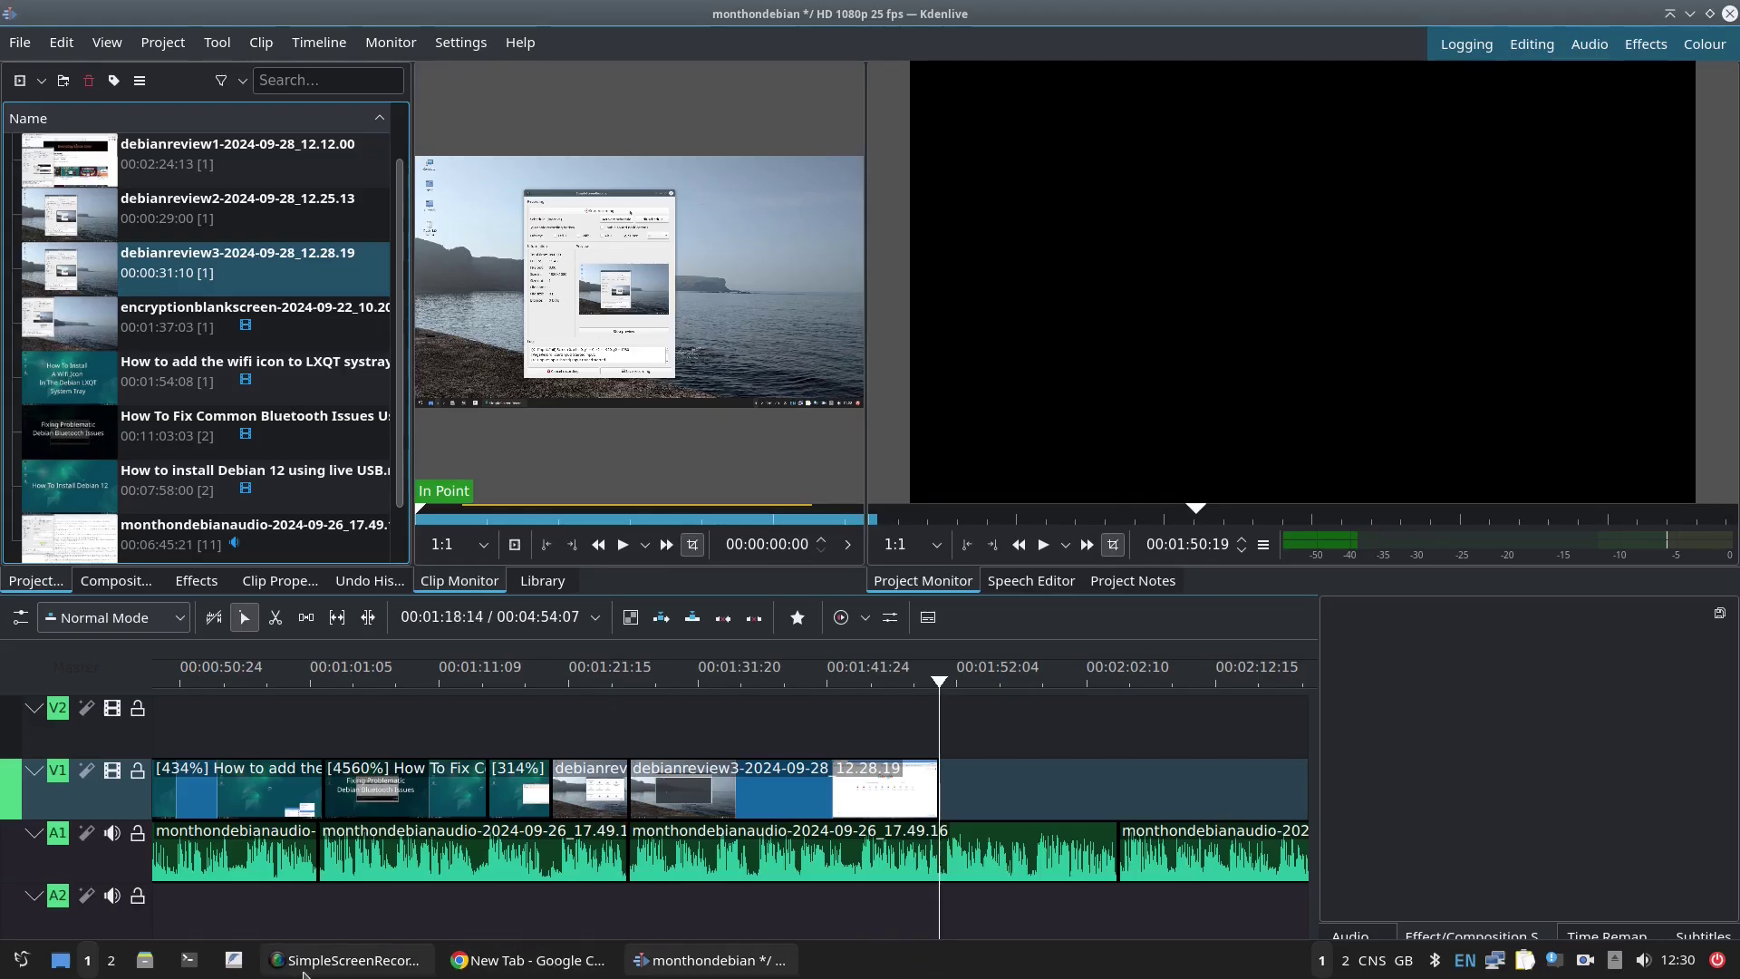
Move Kdenlive's playhead to 00:01:06:16, then configure the LXQt panel to auto-hide.
click(499, 934)
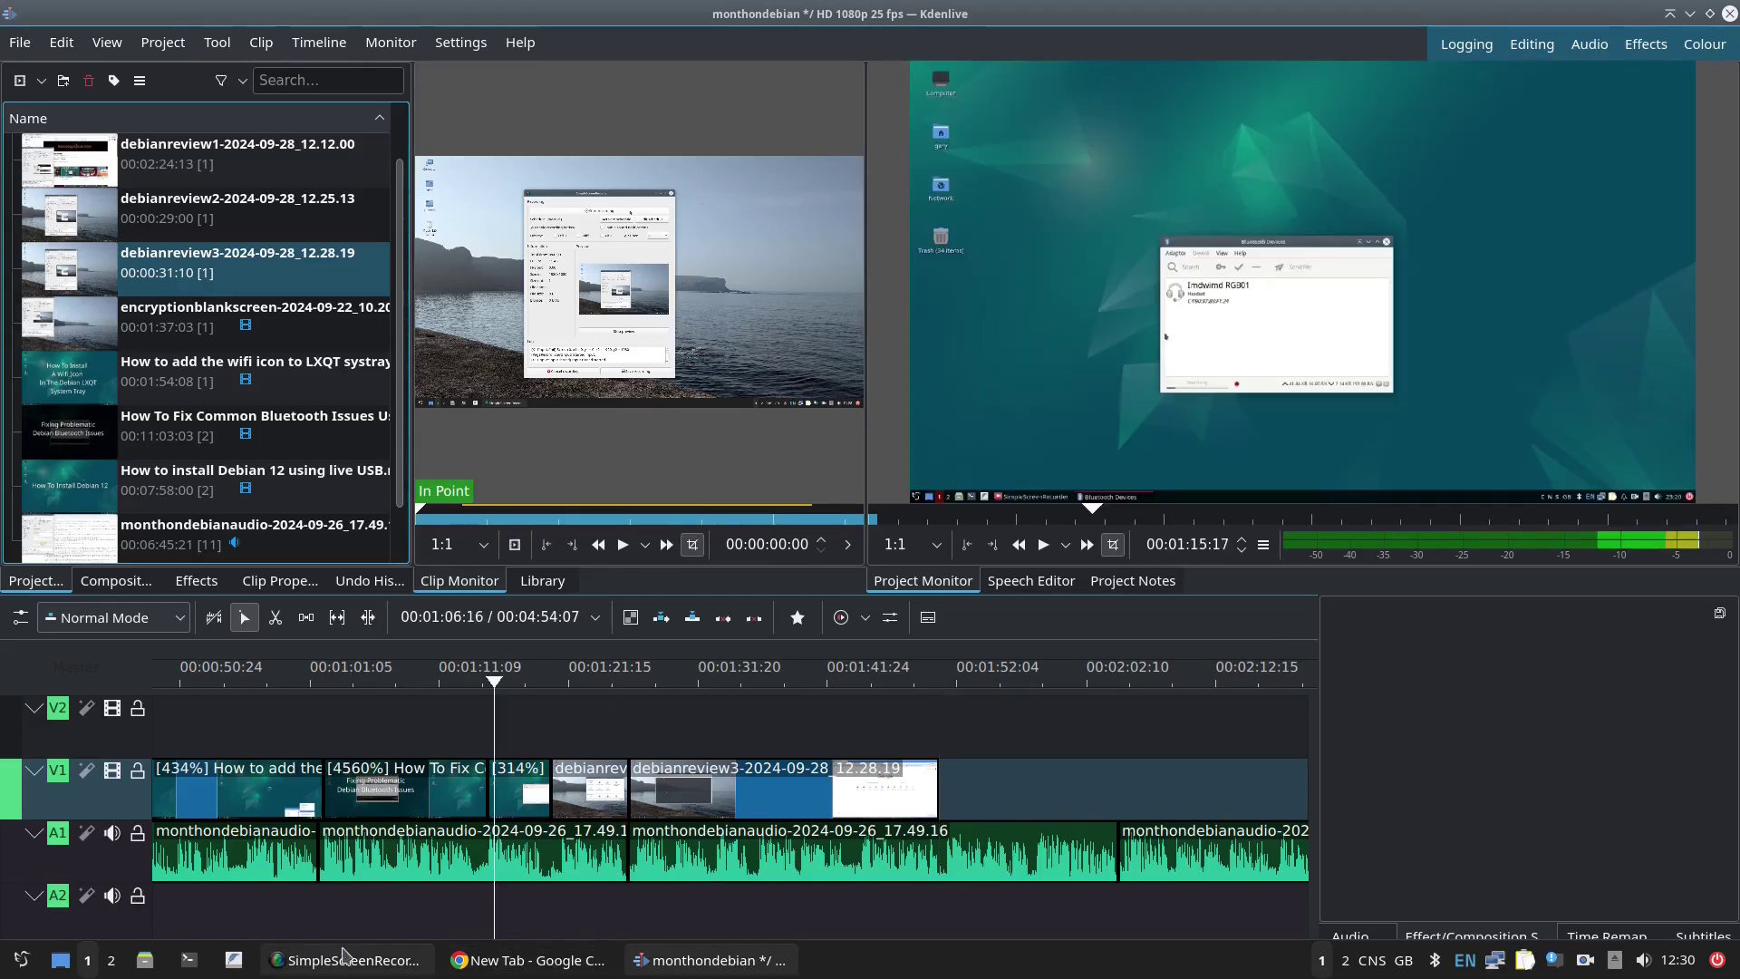
right_click(752, 954)
click(798, 897)
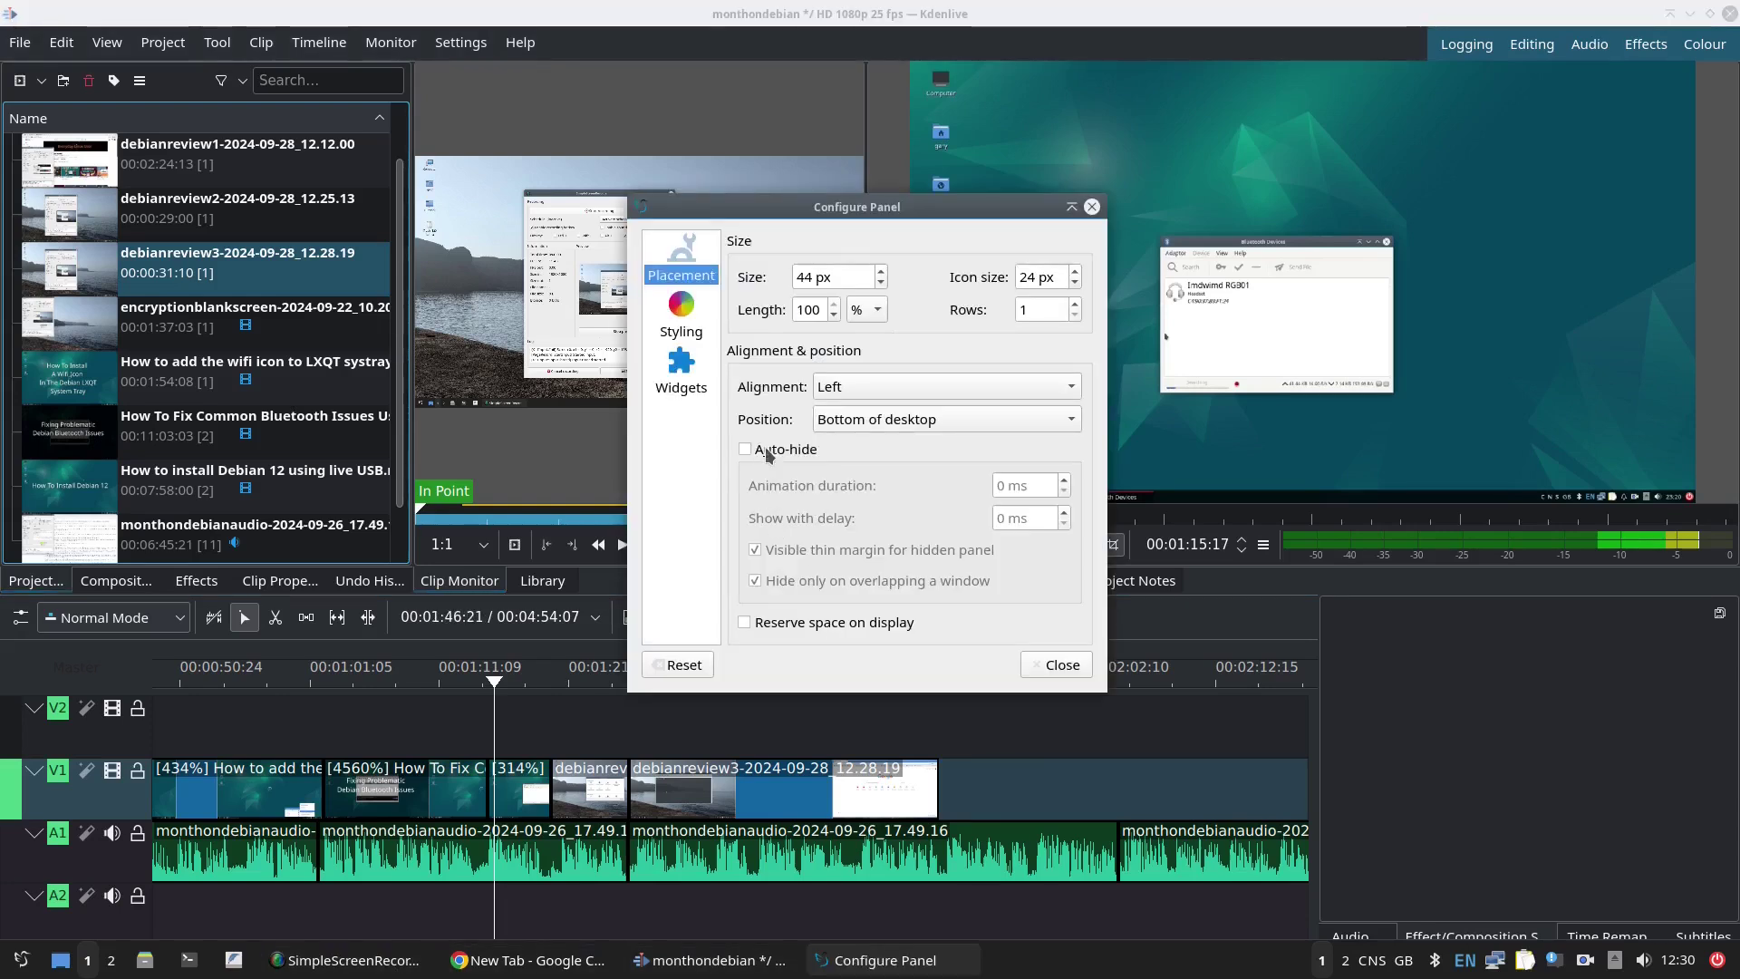
click(1059, 671)
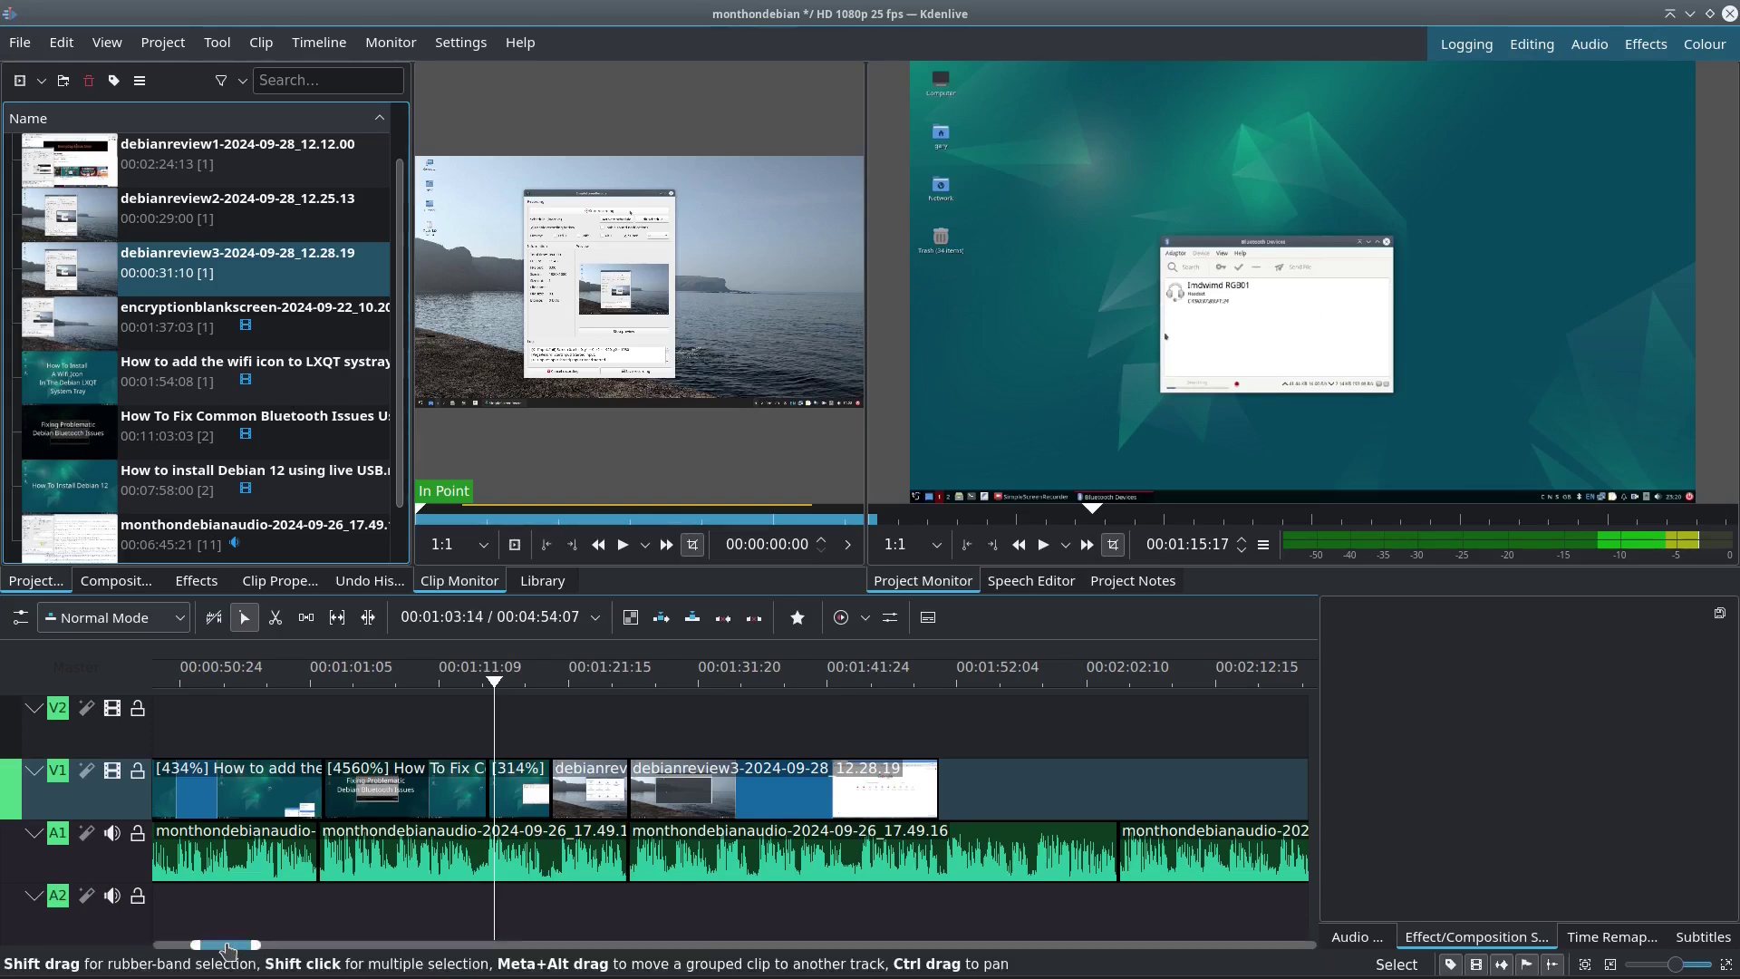
right_click(957, 966)
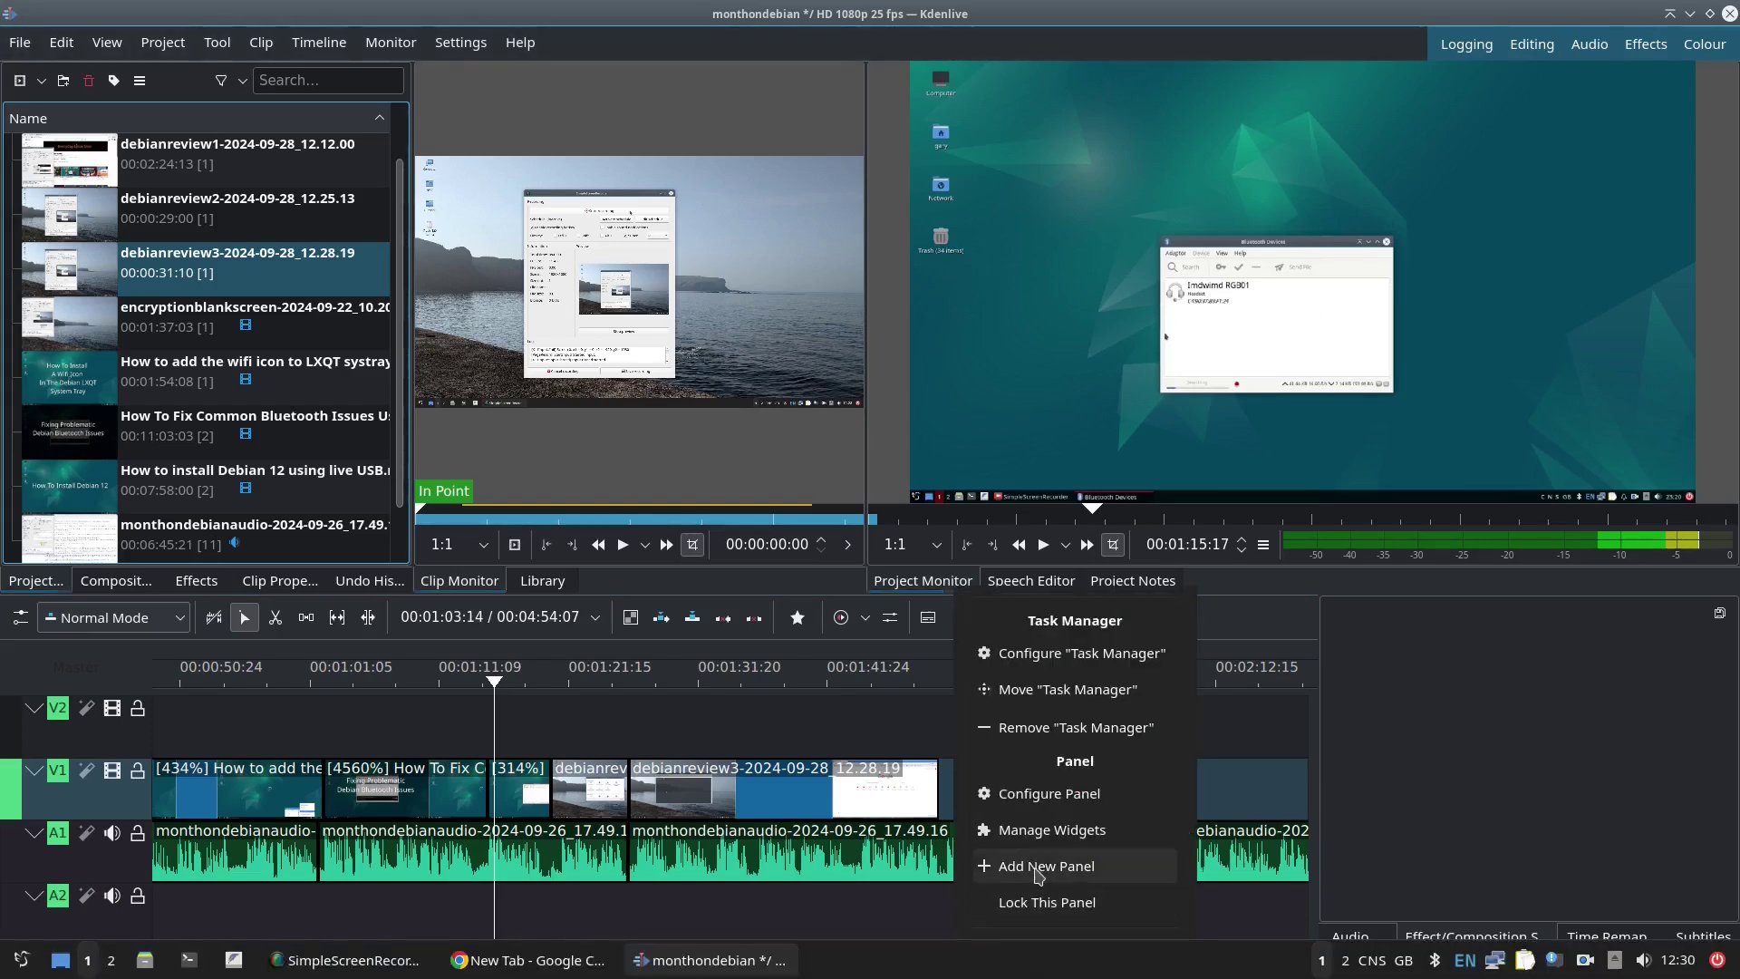
click(1048, 794)
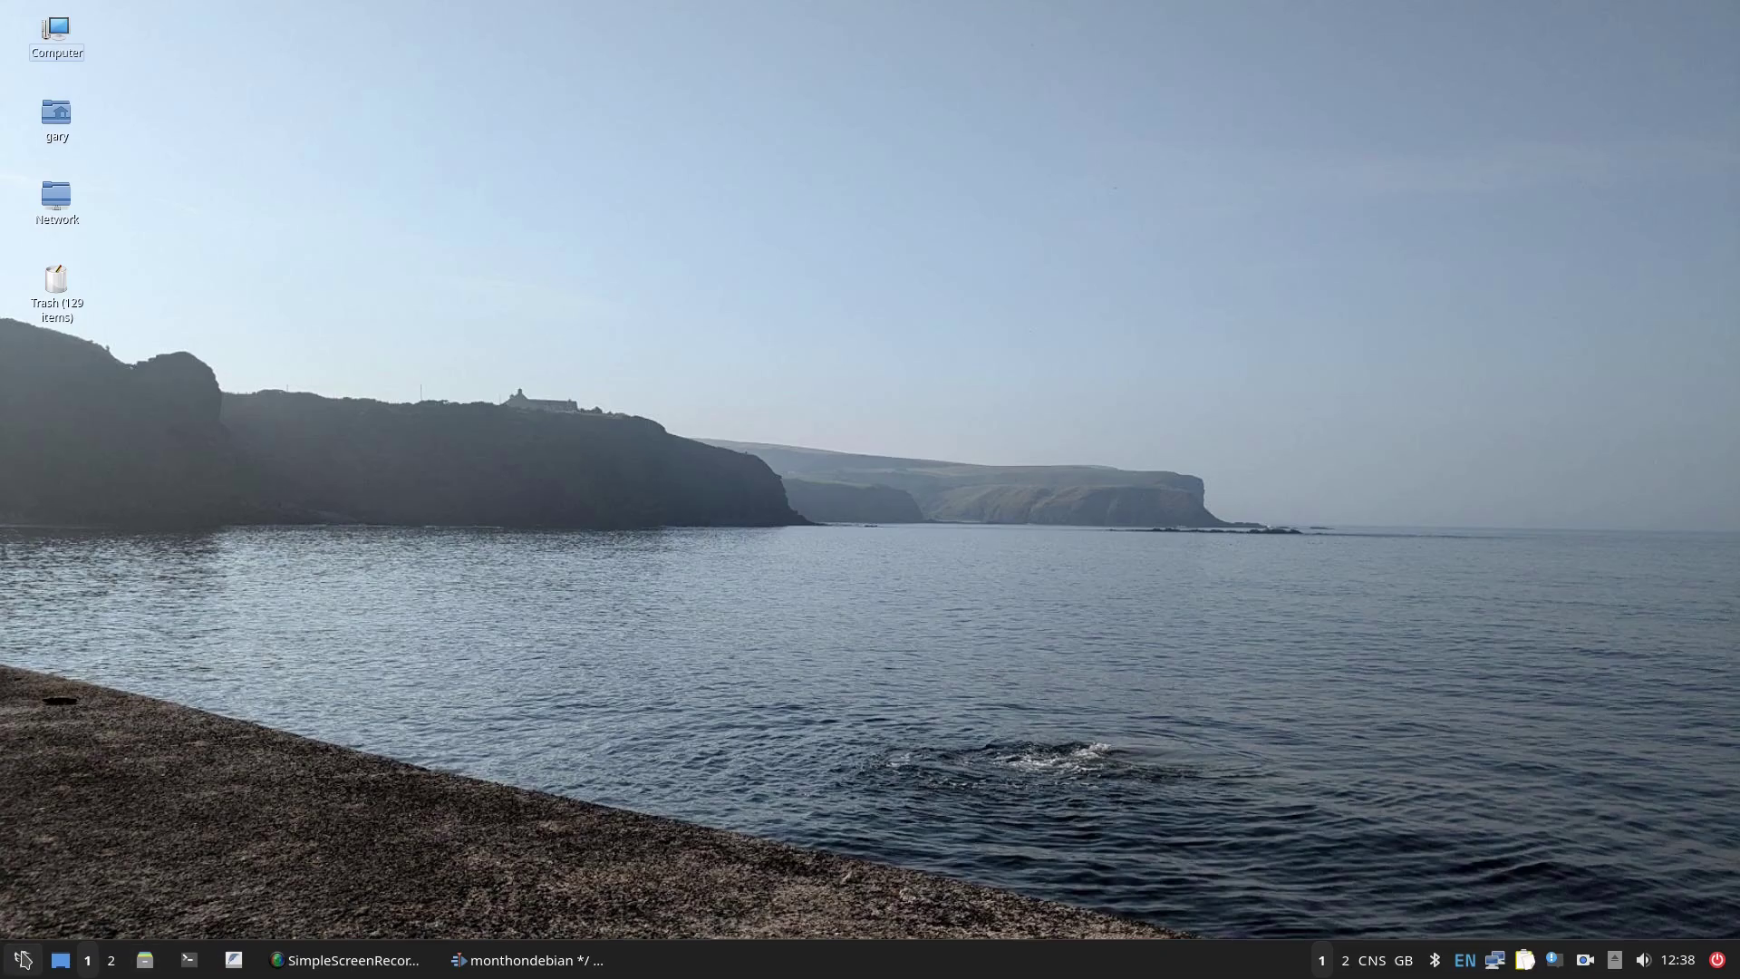
click(24, 959)
mouse_move(94, 523)
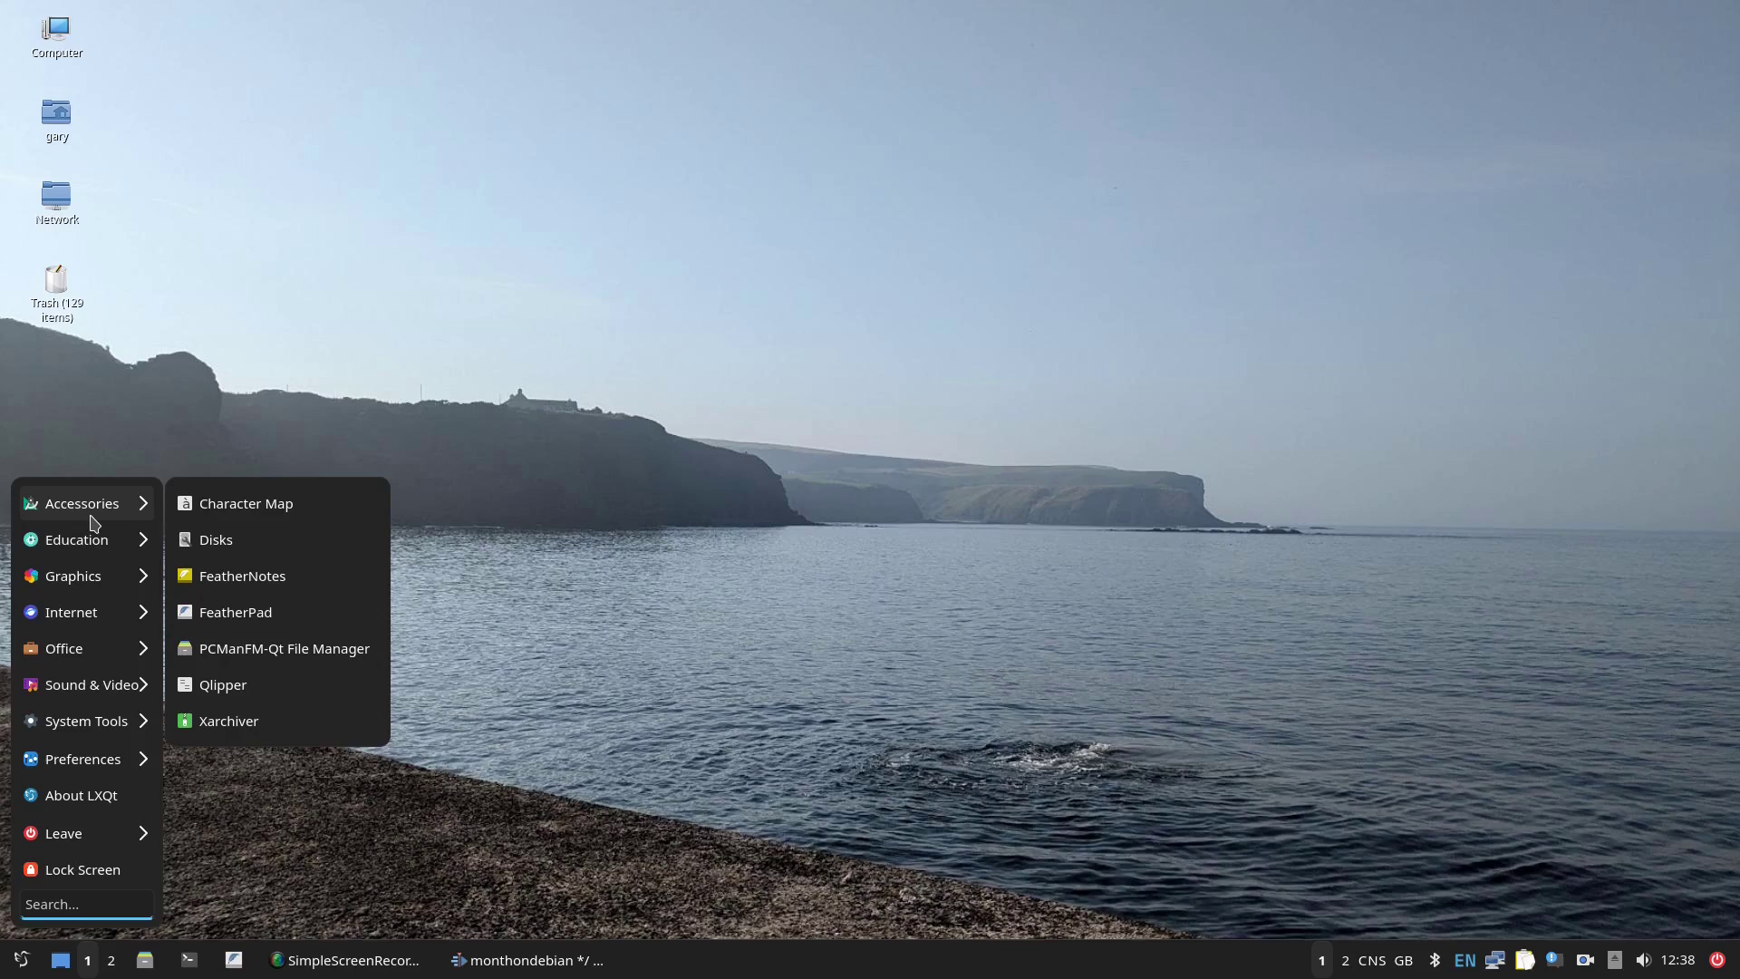
click(275, 576)
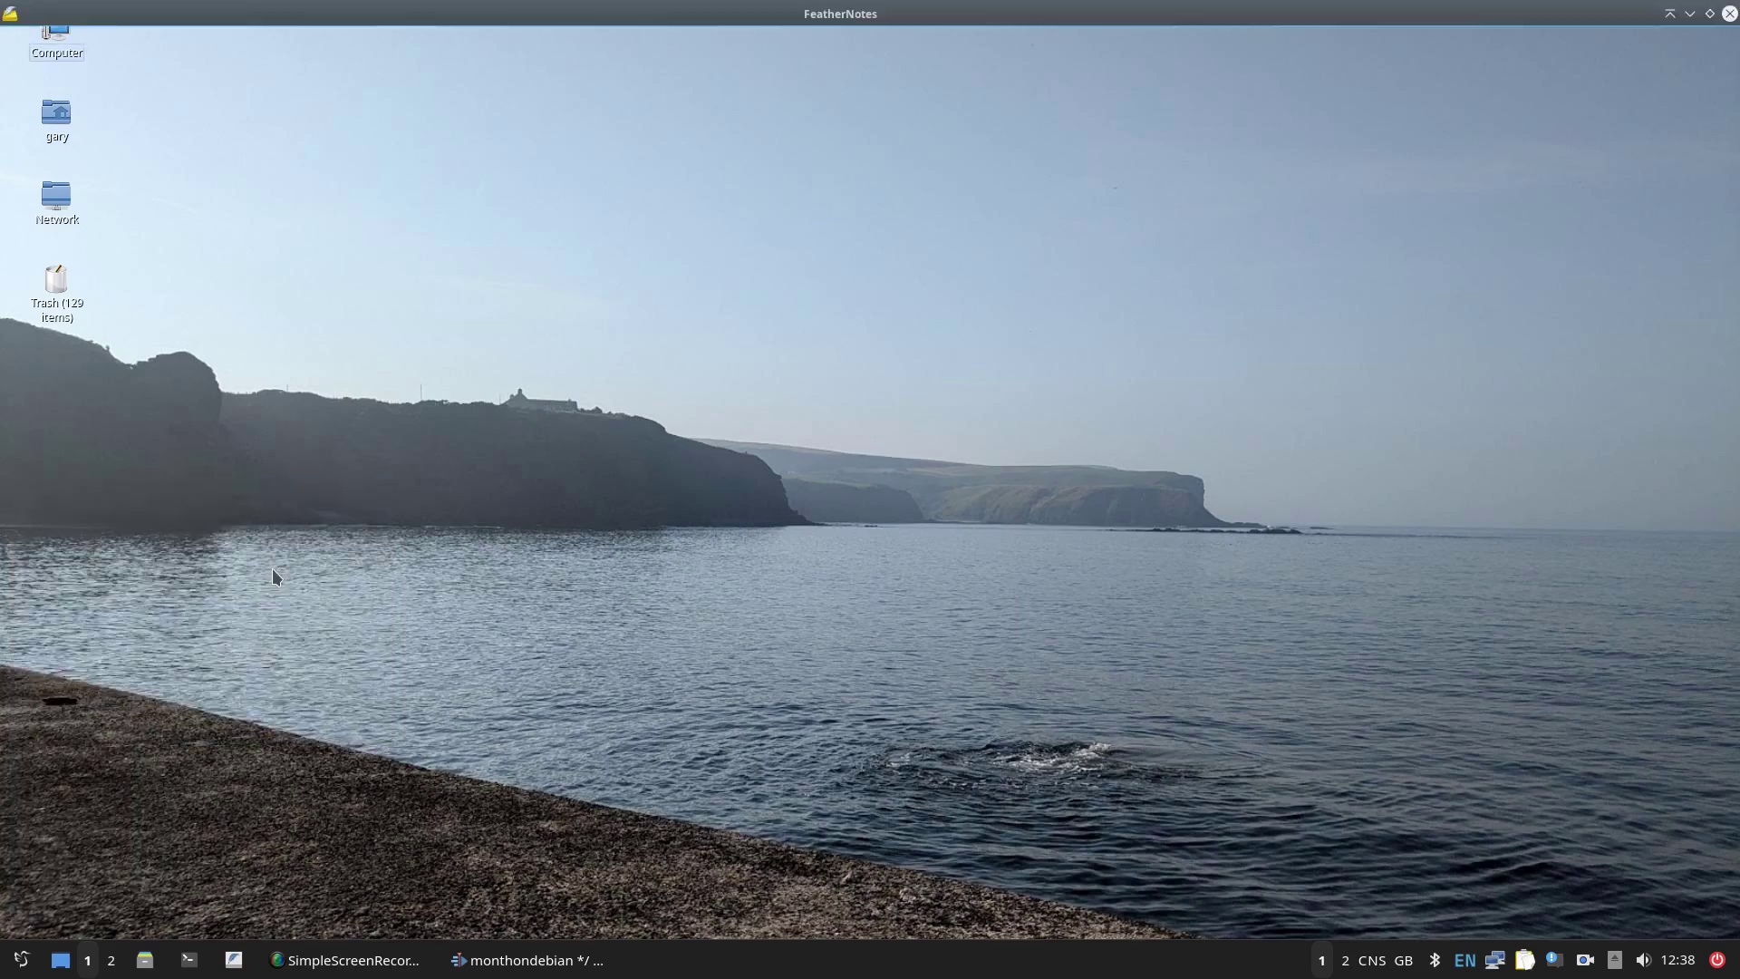
click(19, 38)
mouse_move(61, 118)
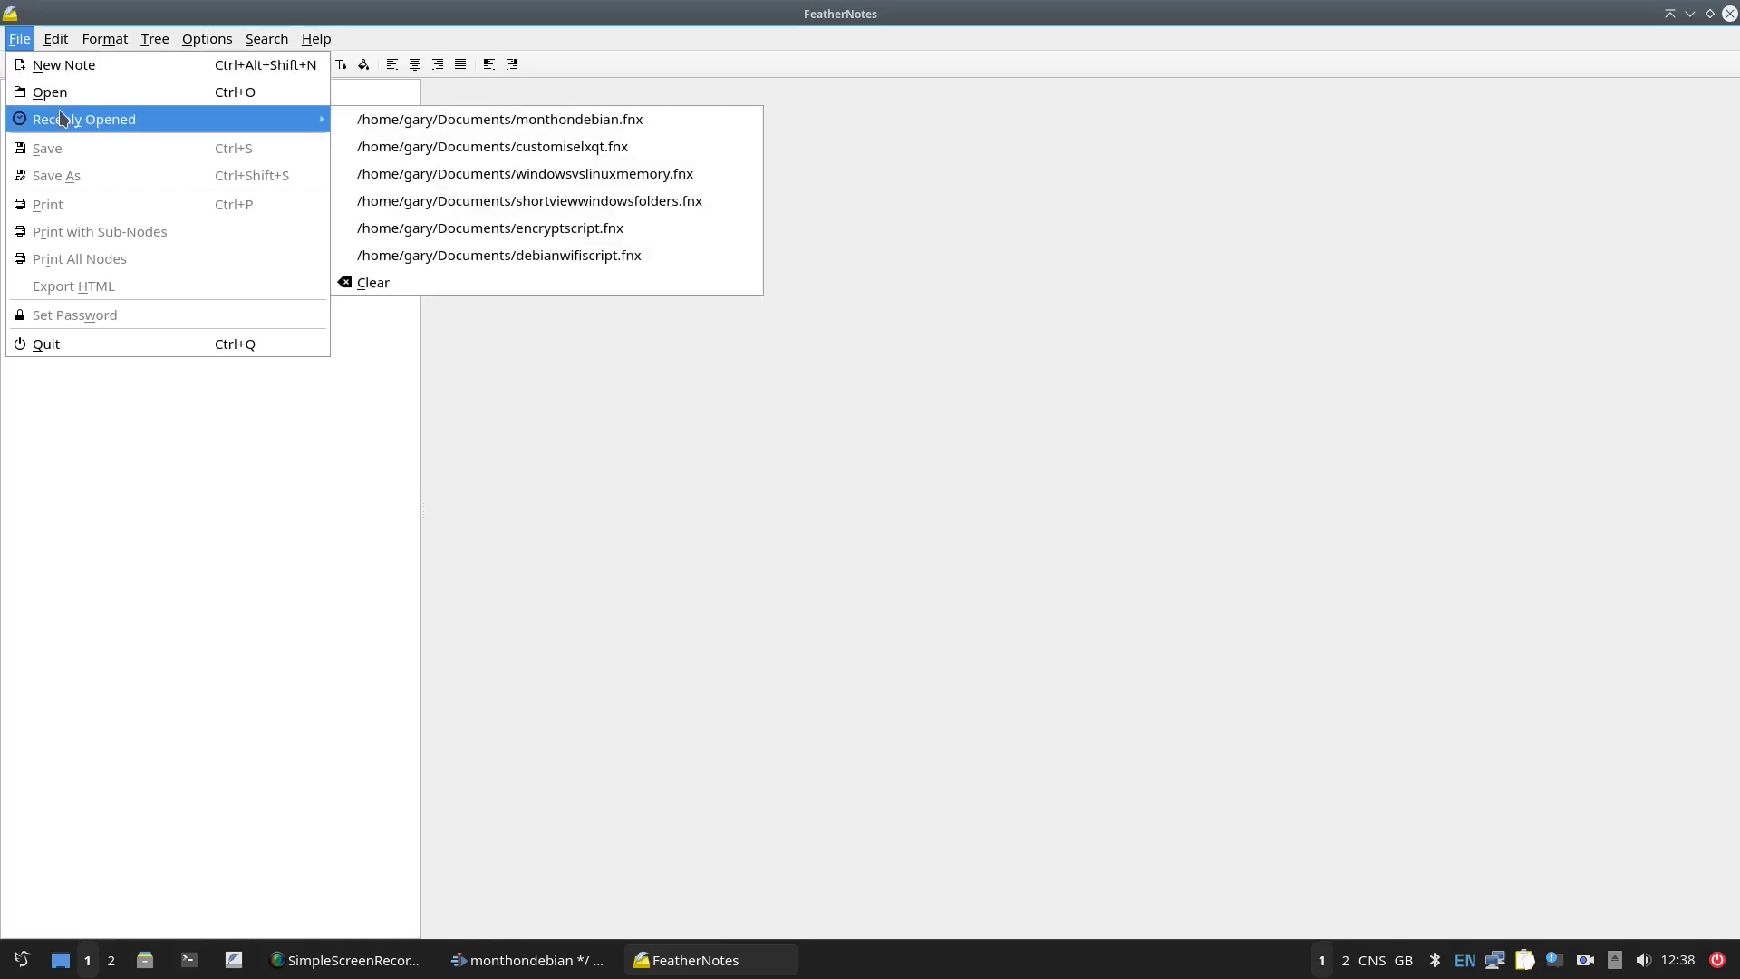
click(593, 175)
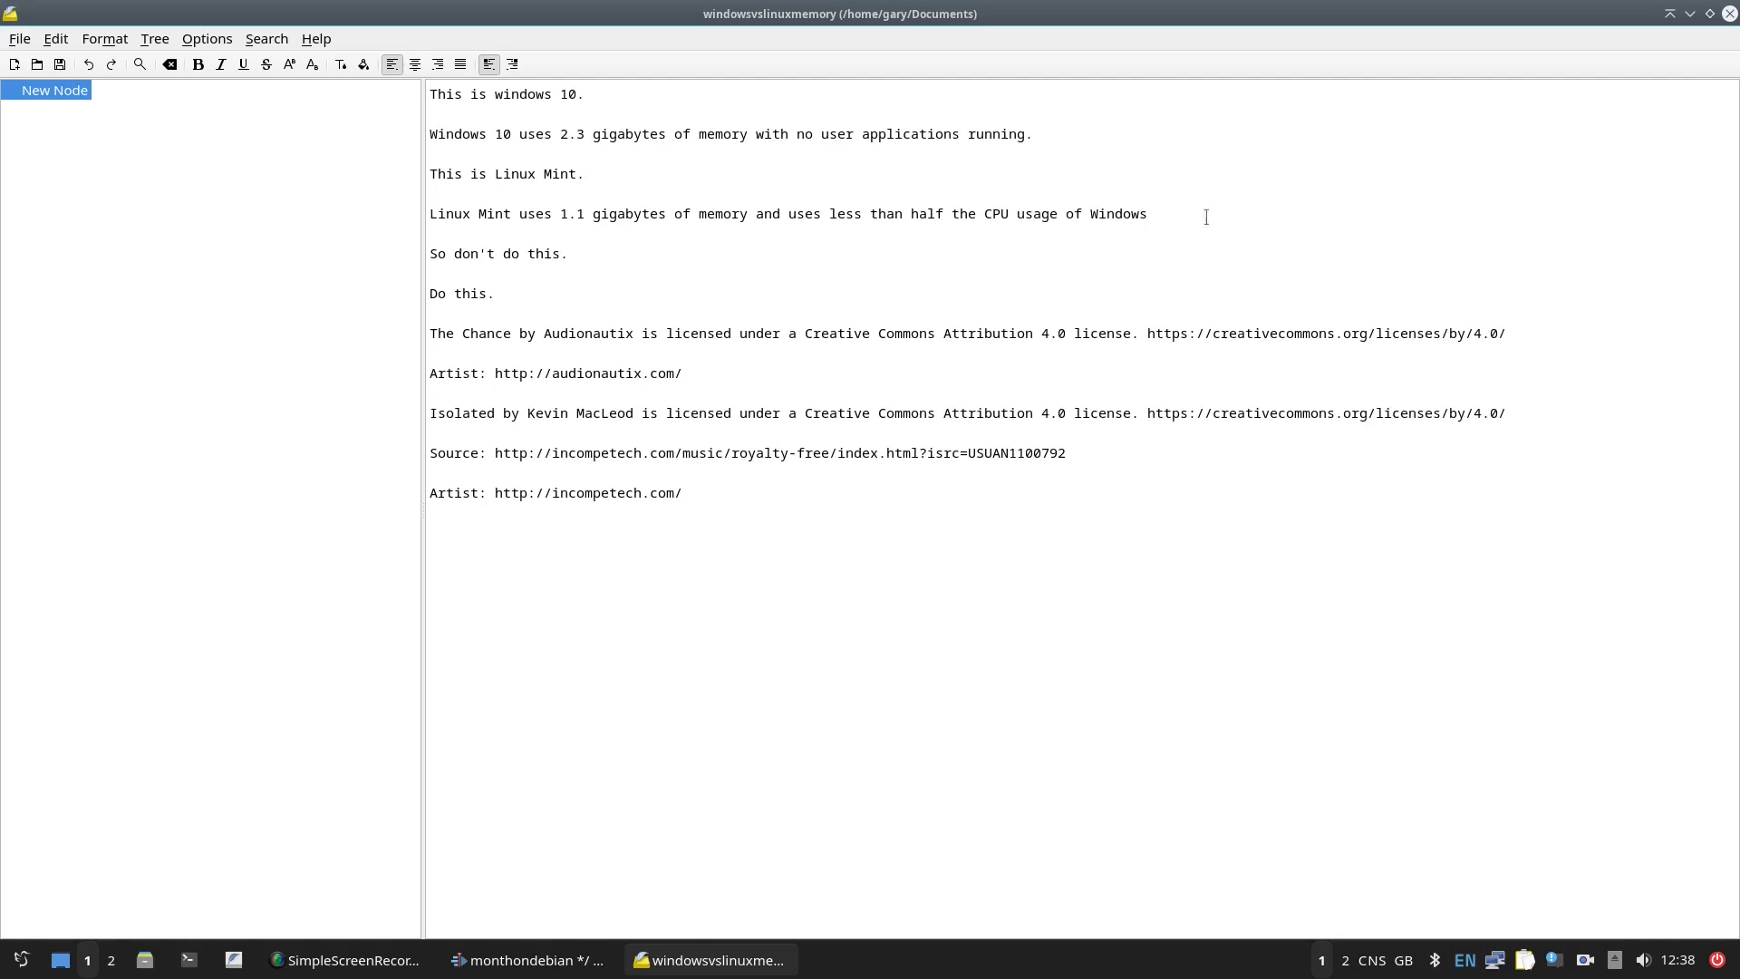
Close FeatherNotes, then launch the FeatherPad text editor from the menu and close it.
click(1730, 14)
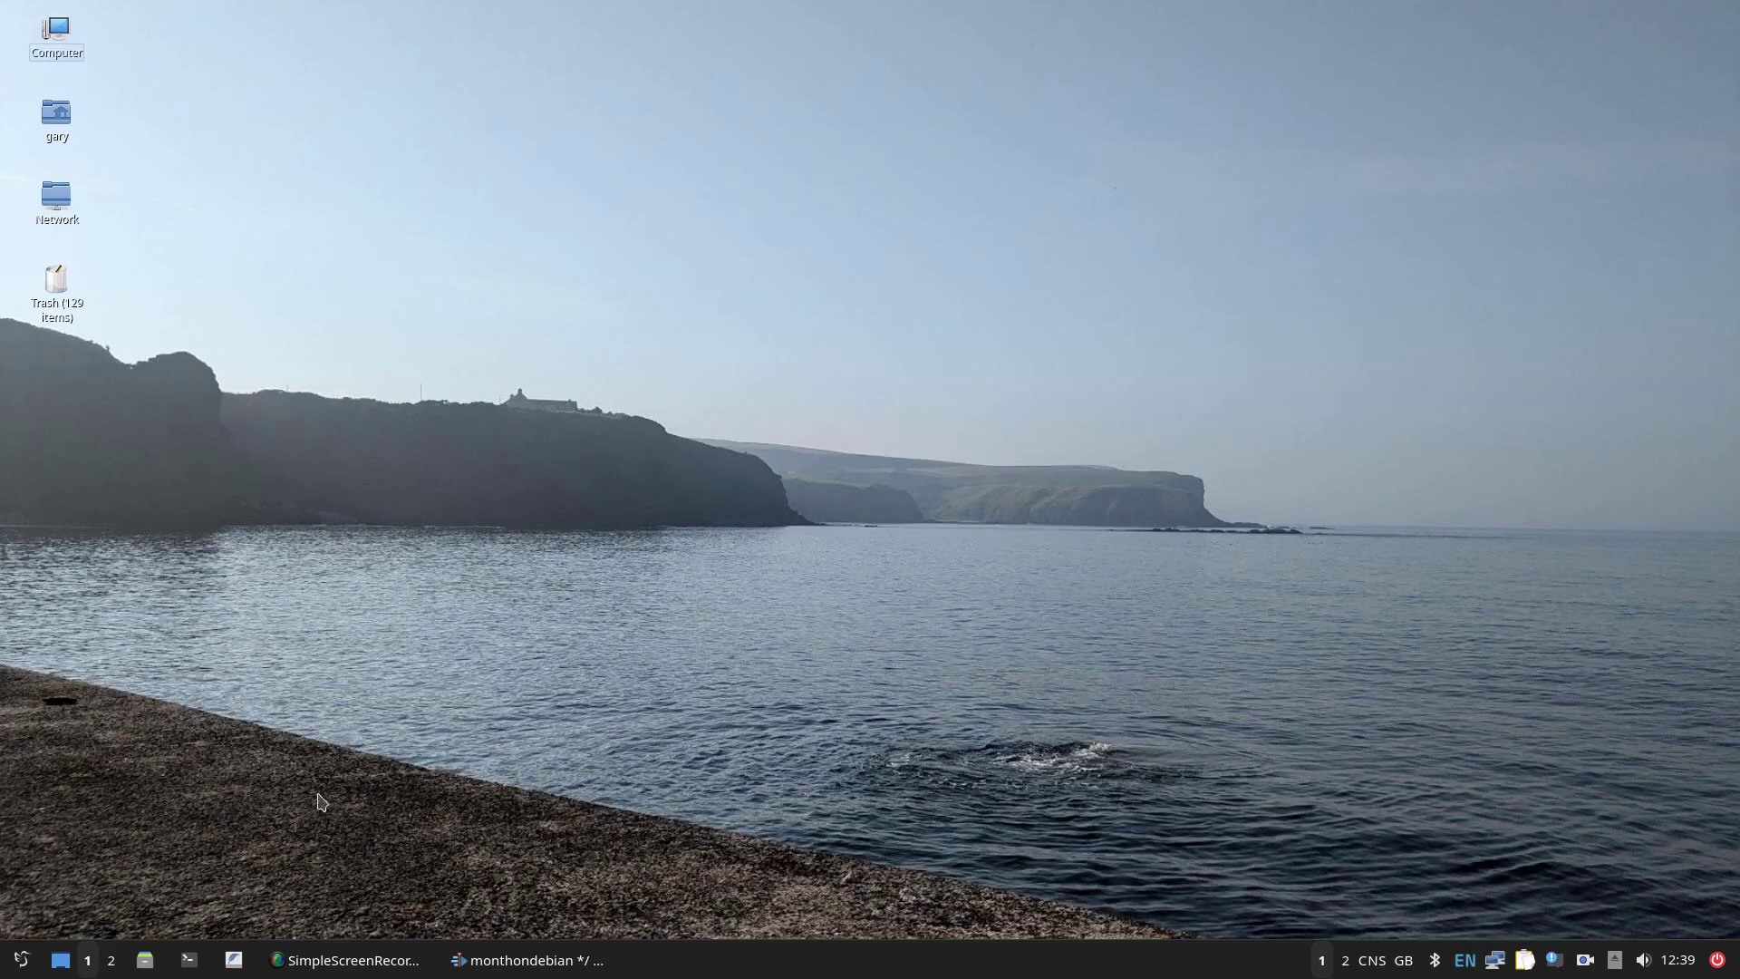
click(21, 960)
mouse_move(91, 503)
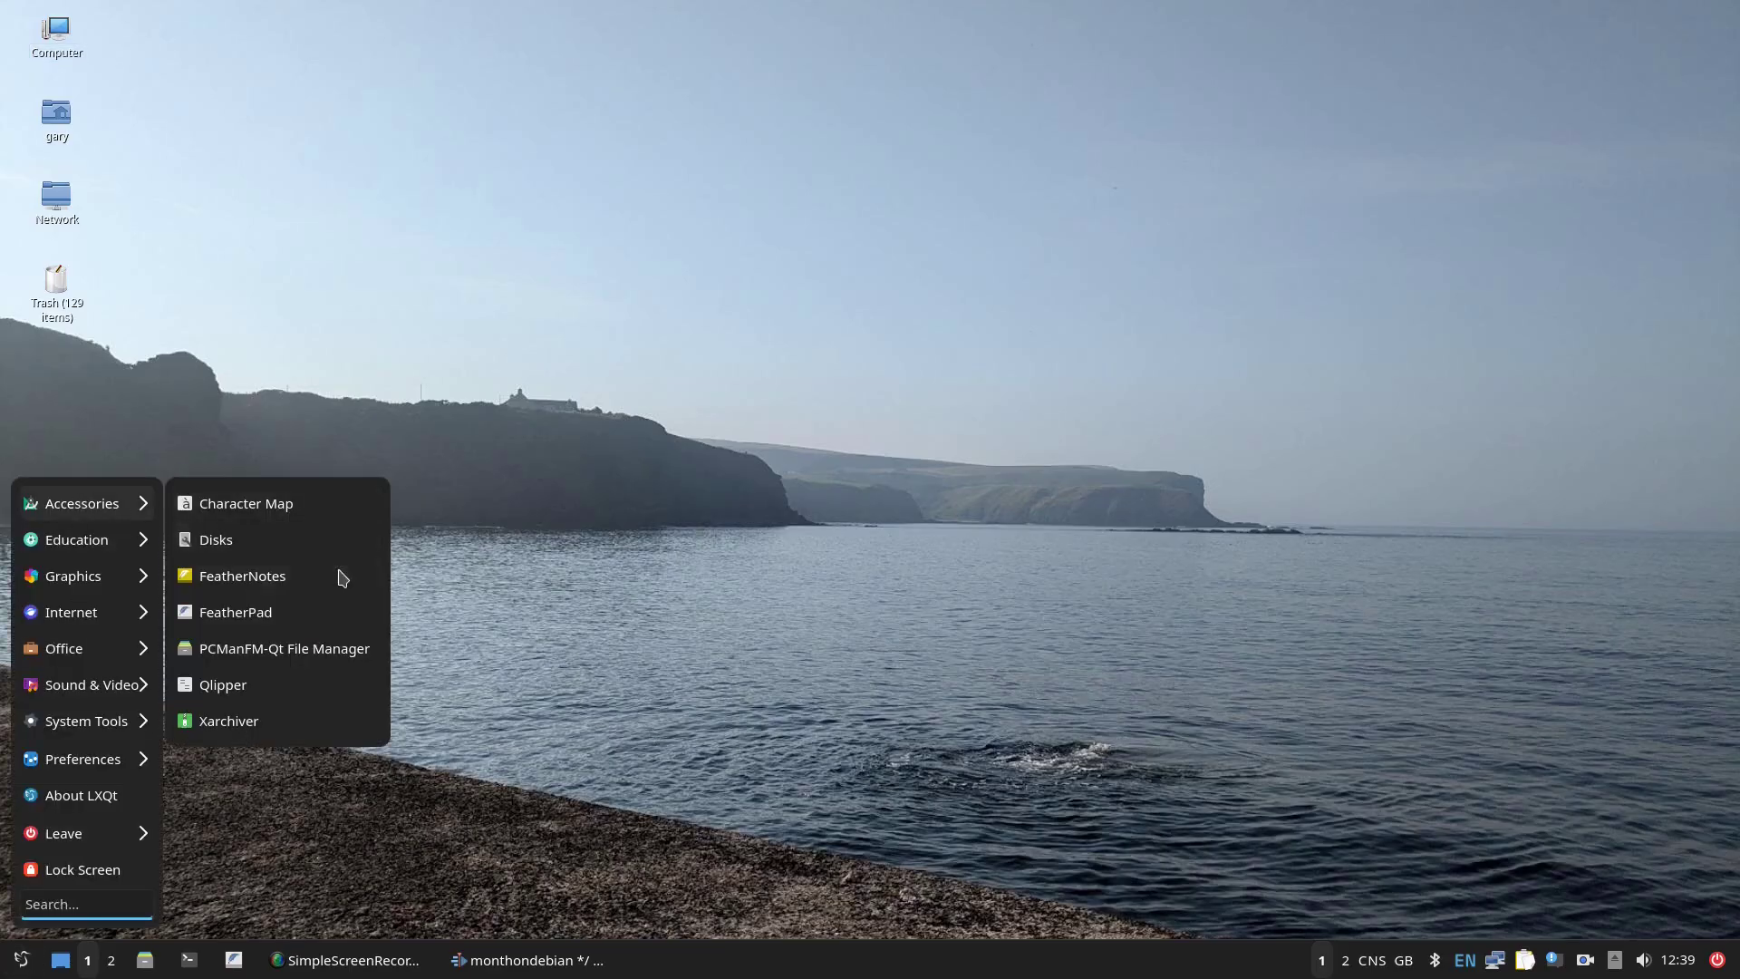
click(327, 611)
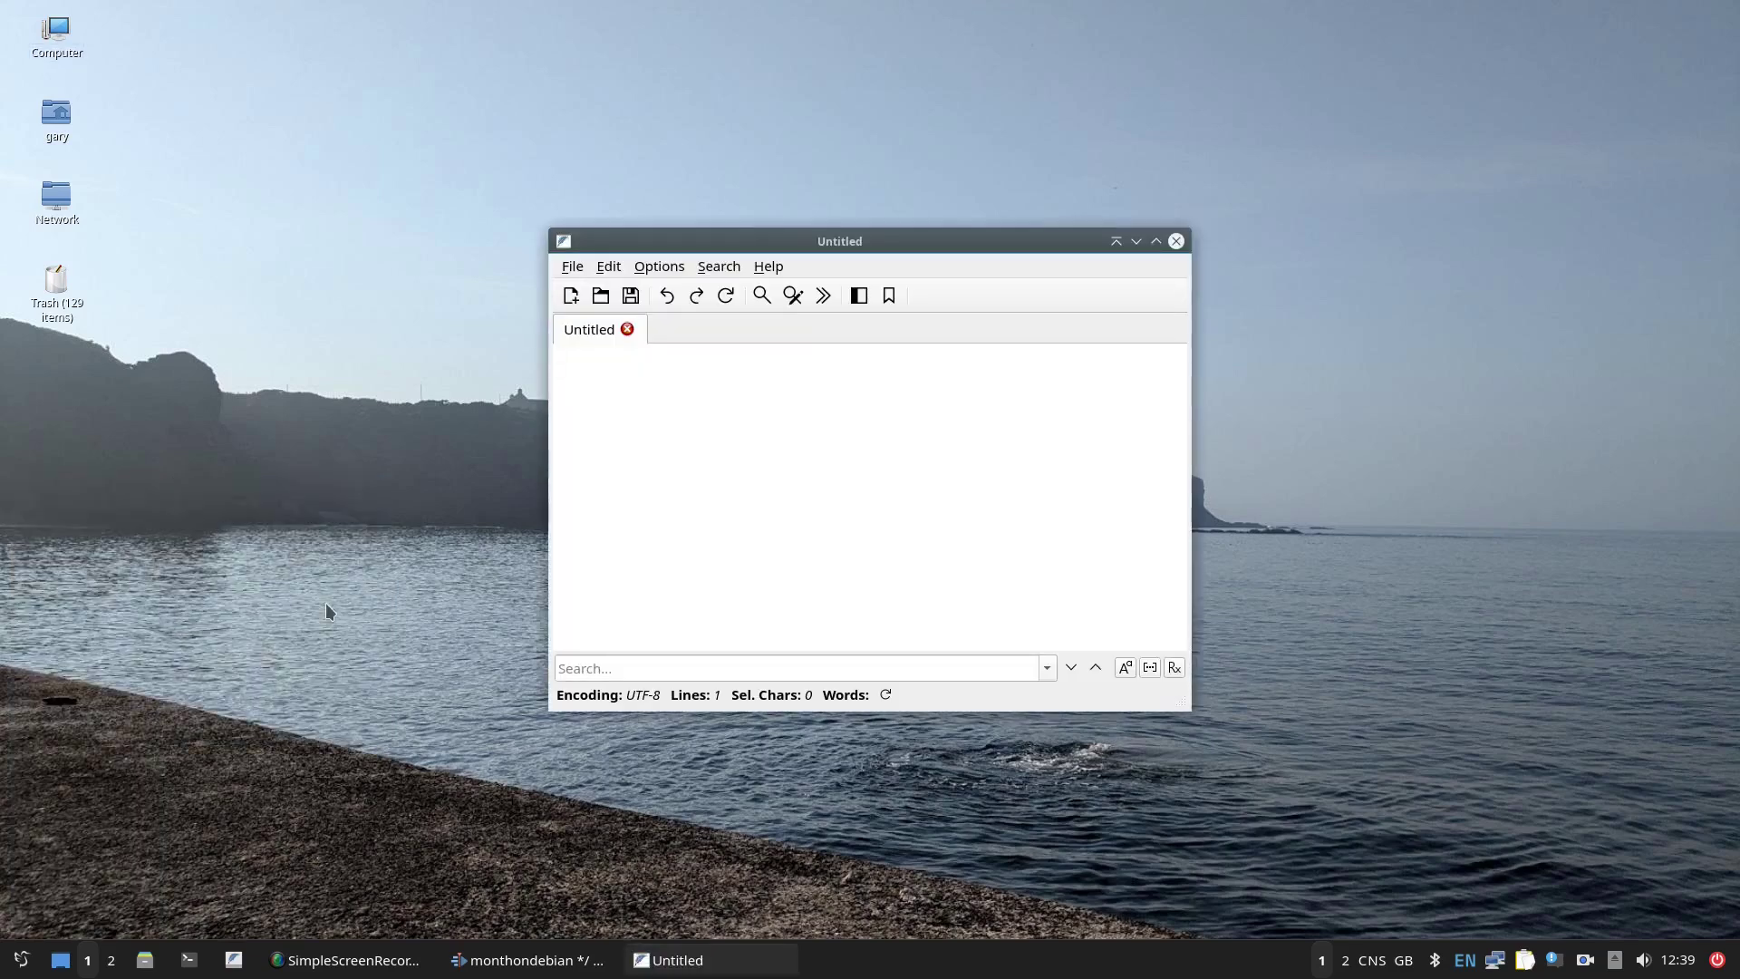
click(1176, 241)
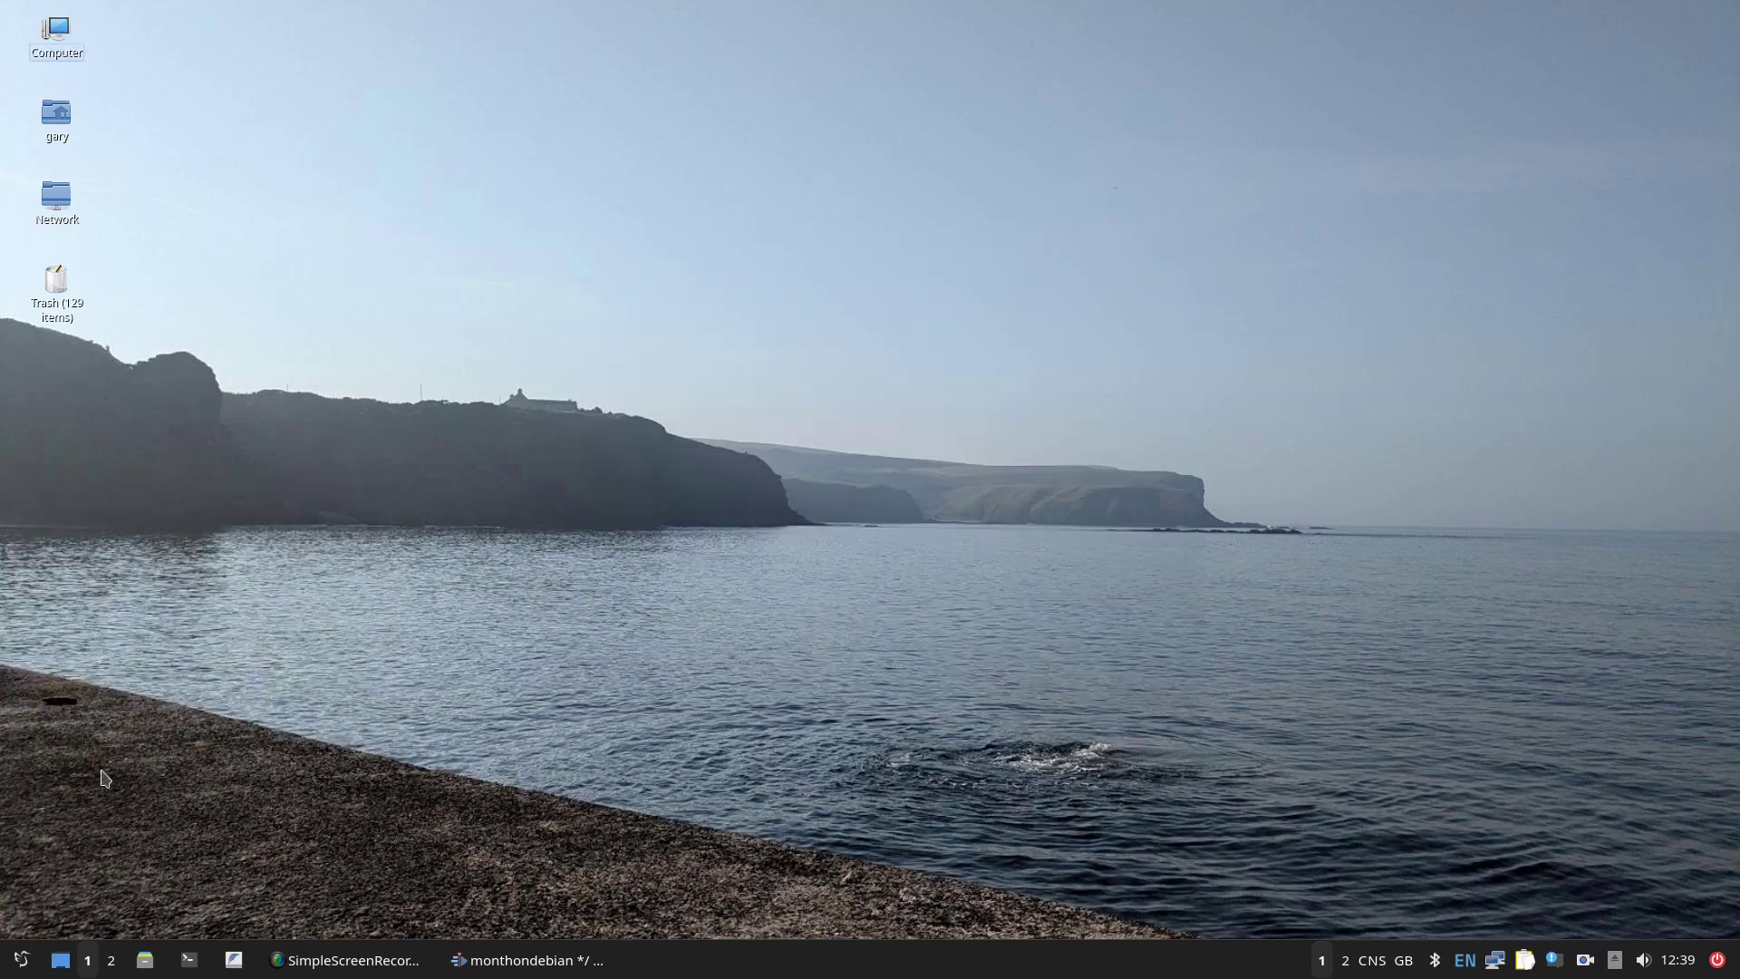
Browse the application menu's Internet and Office categories, ending on Sound & Video.
click(20, 960)
mouse_move(86, 616)
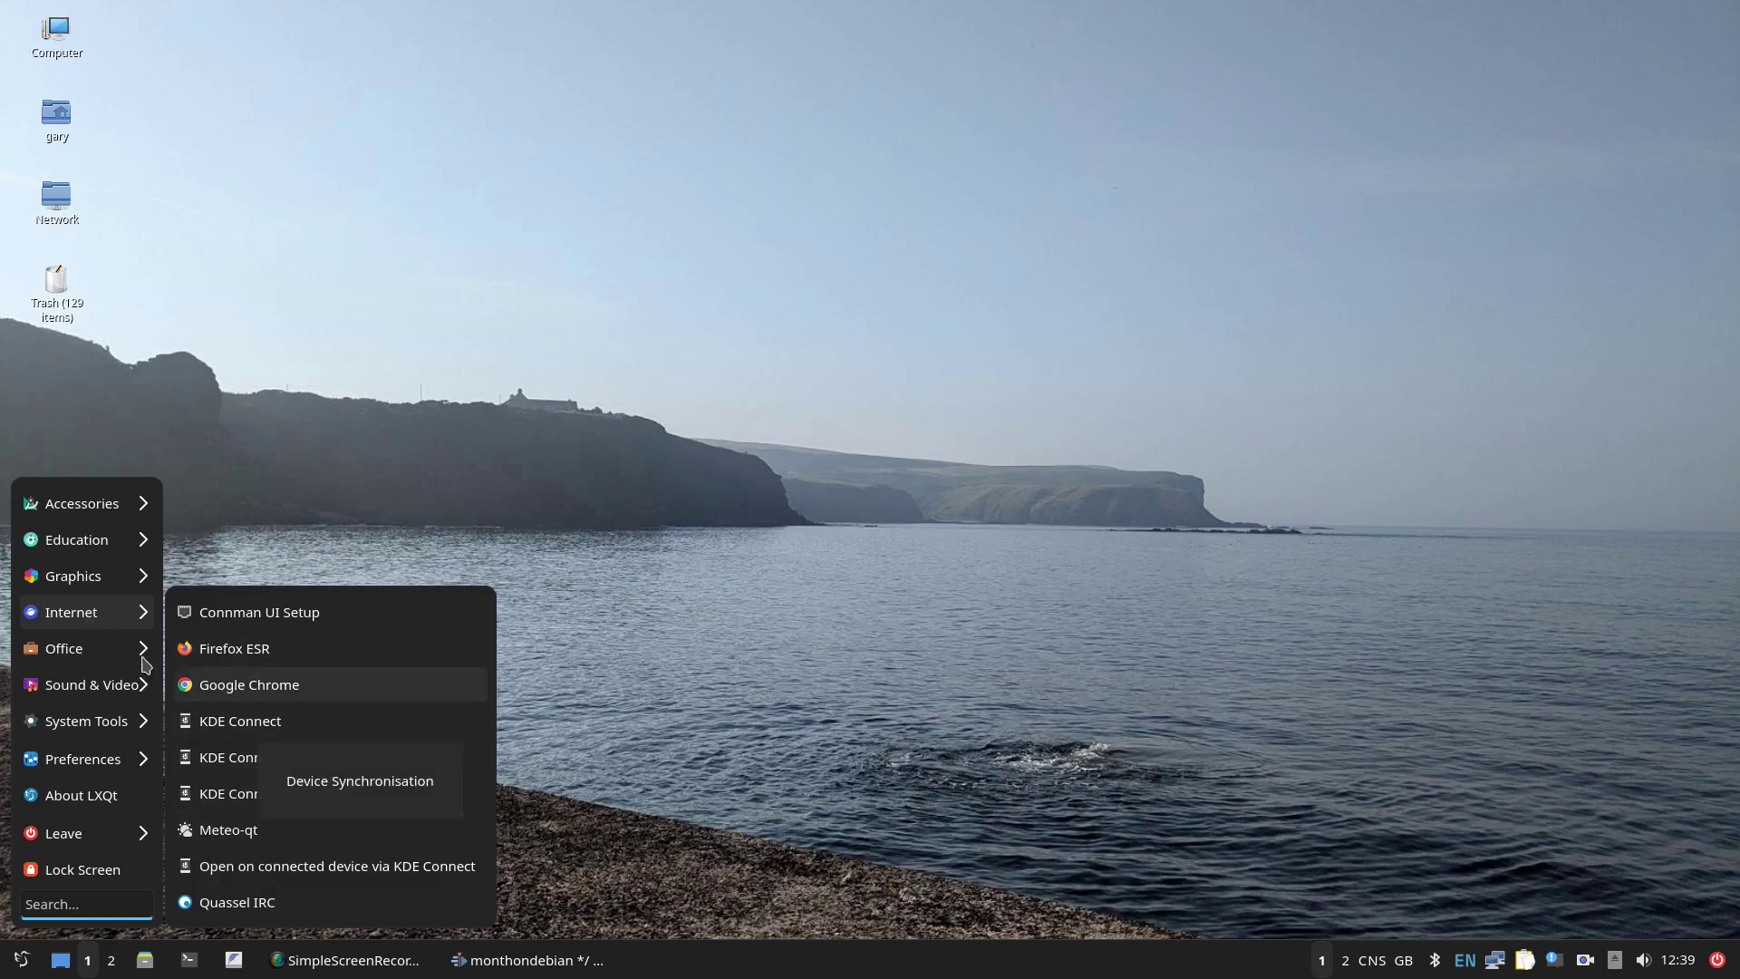
mouse_move(107, 646)
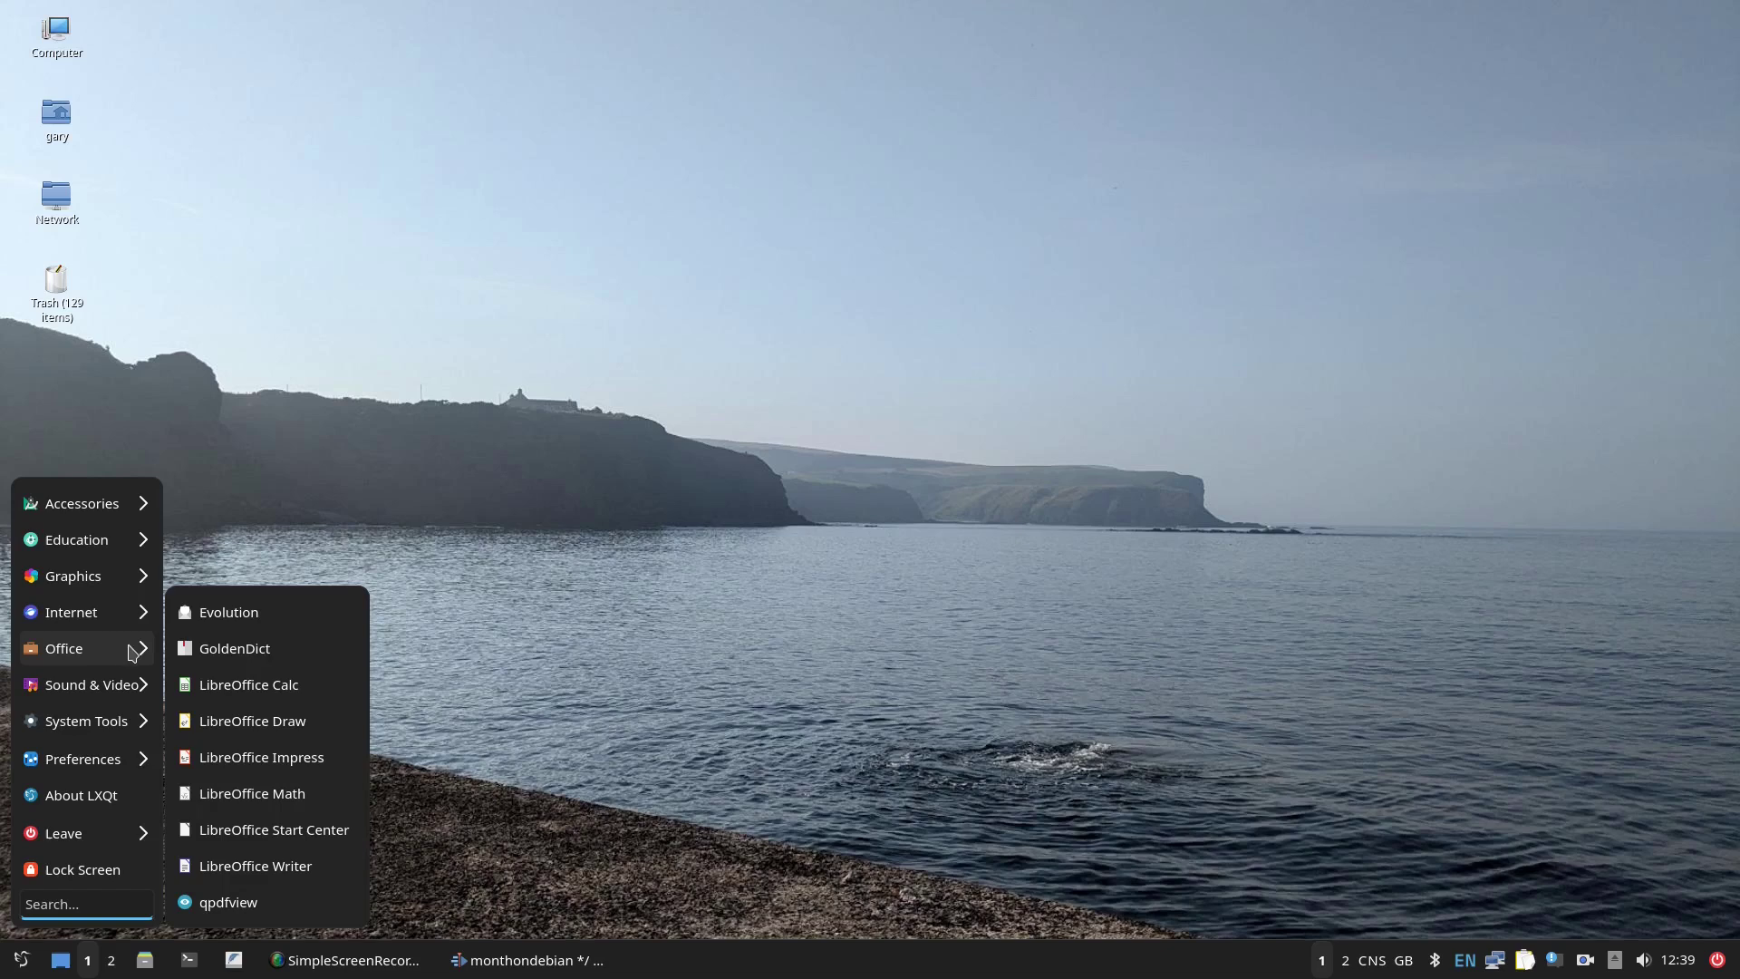
Launch SMPlayer, play gnulinux.mp4 from recent files, and search videos for 'linux'.
mouse_move(54, 686)
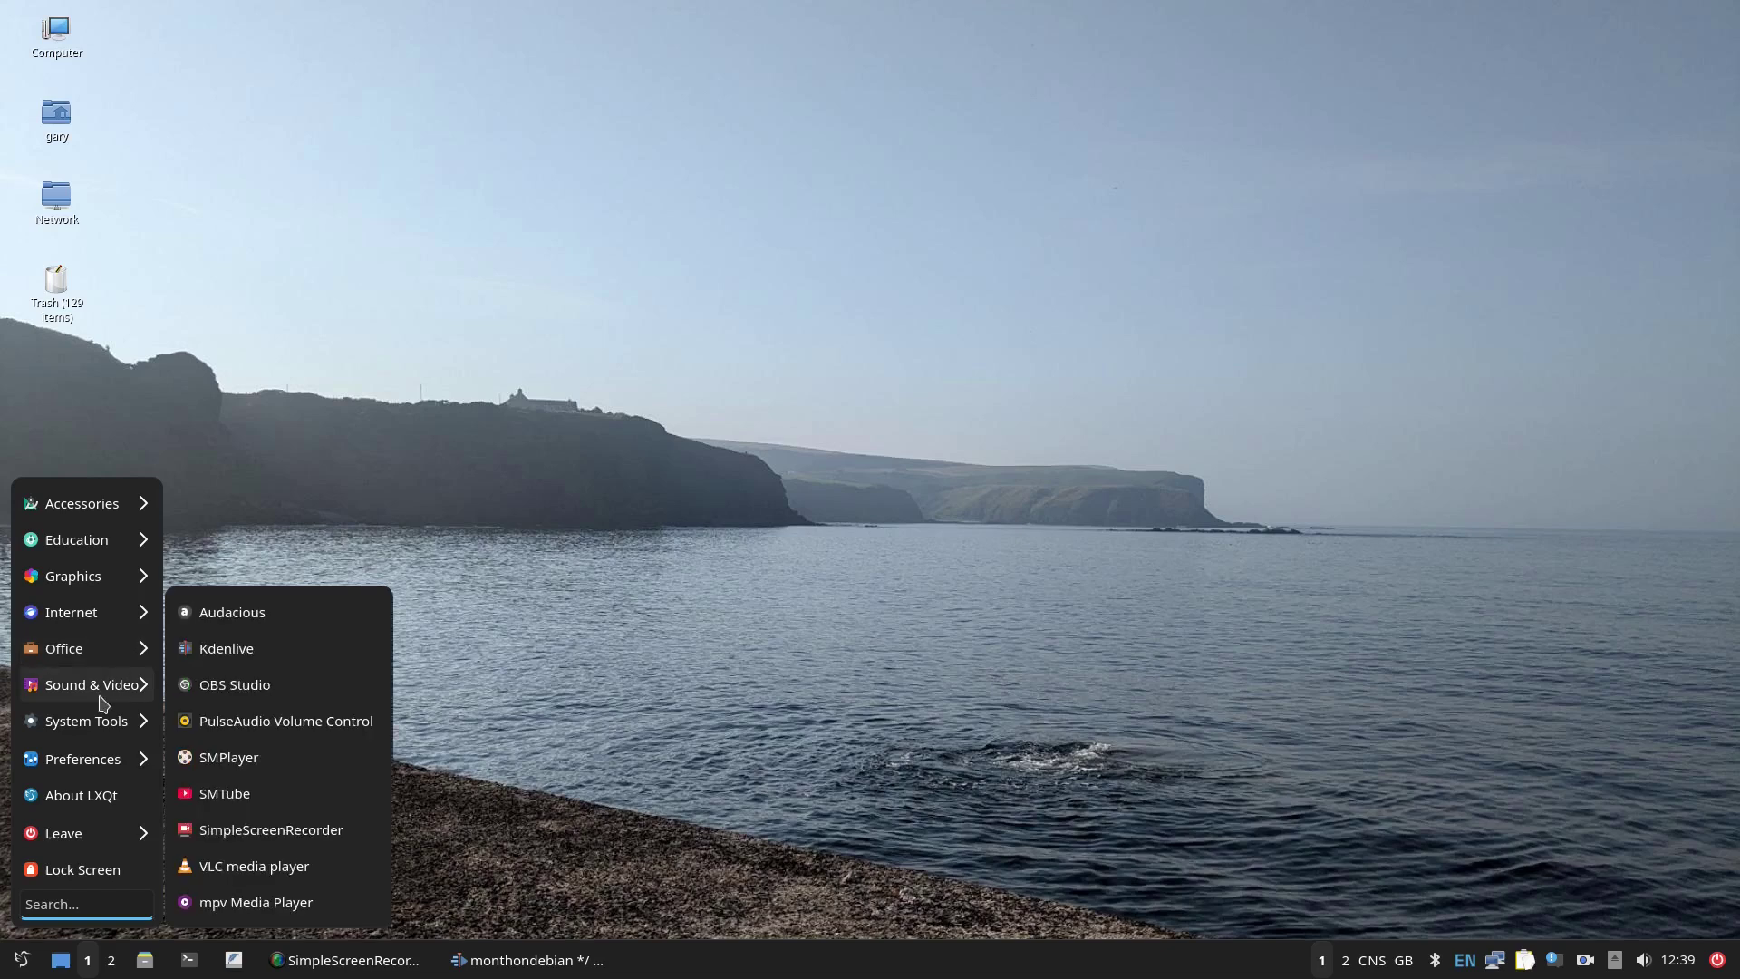
click(227, 753)
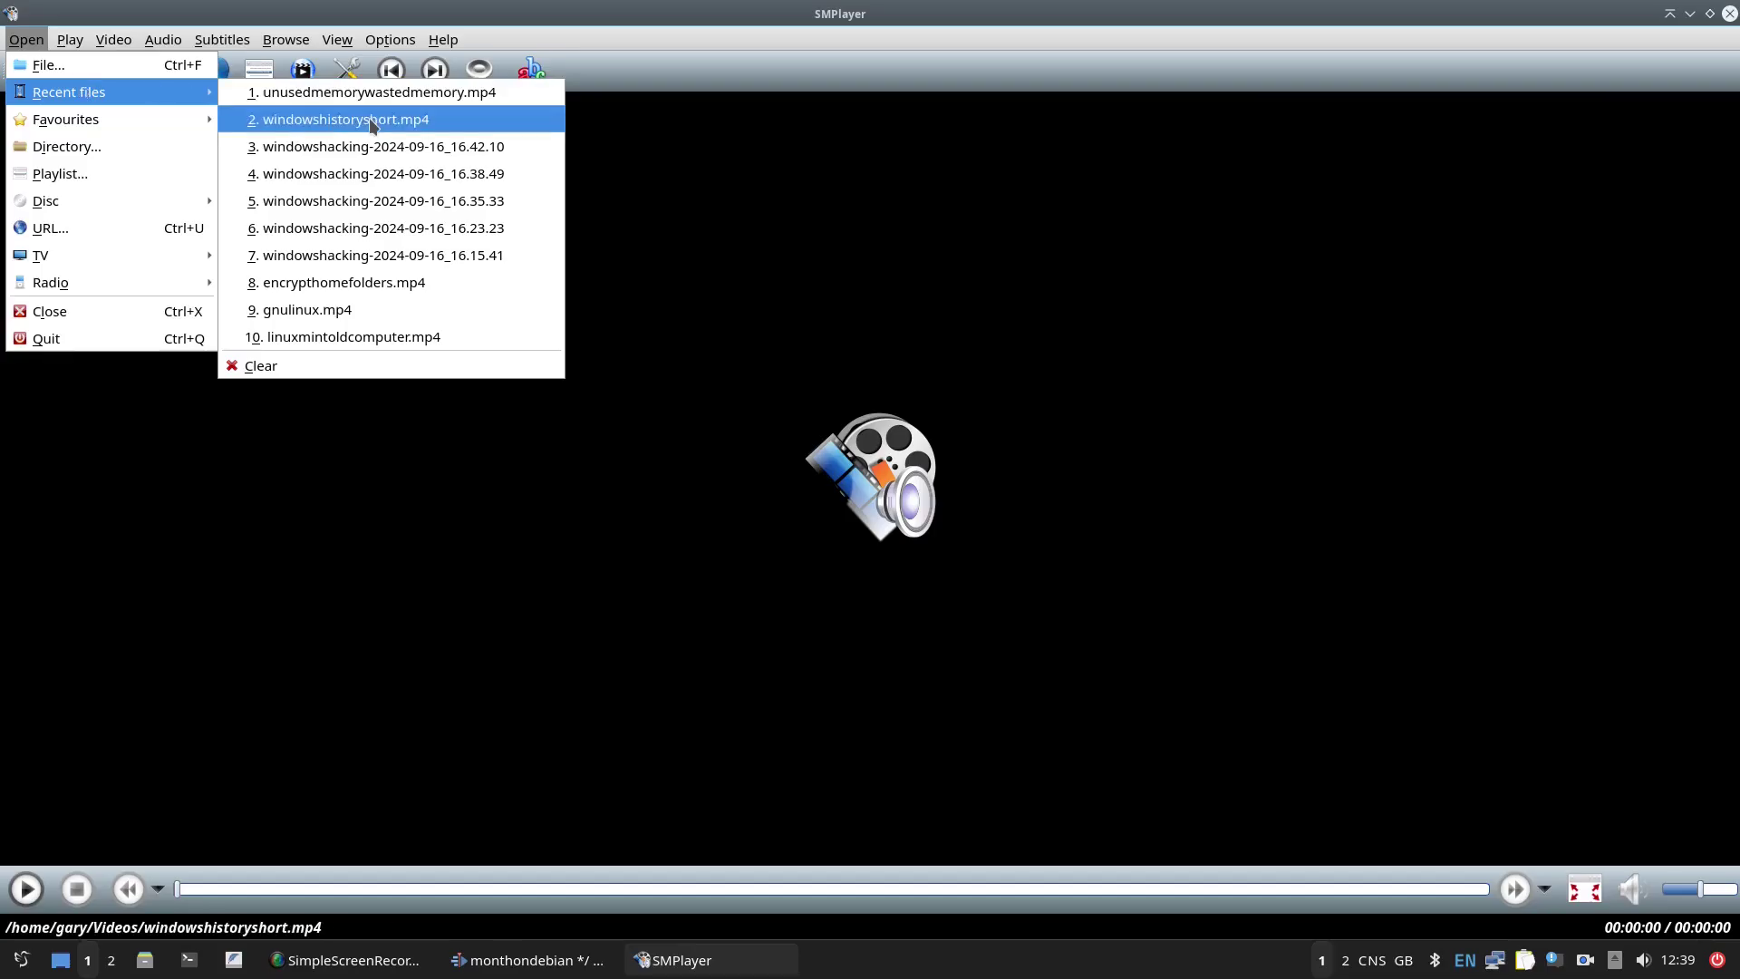
click(350, 325)
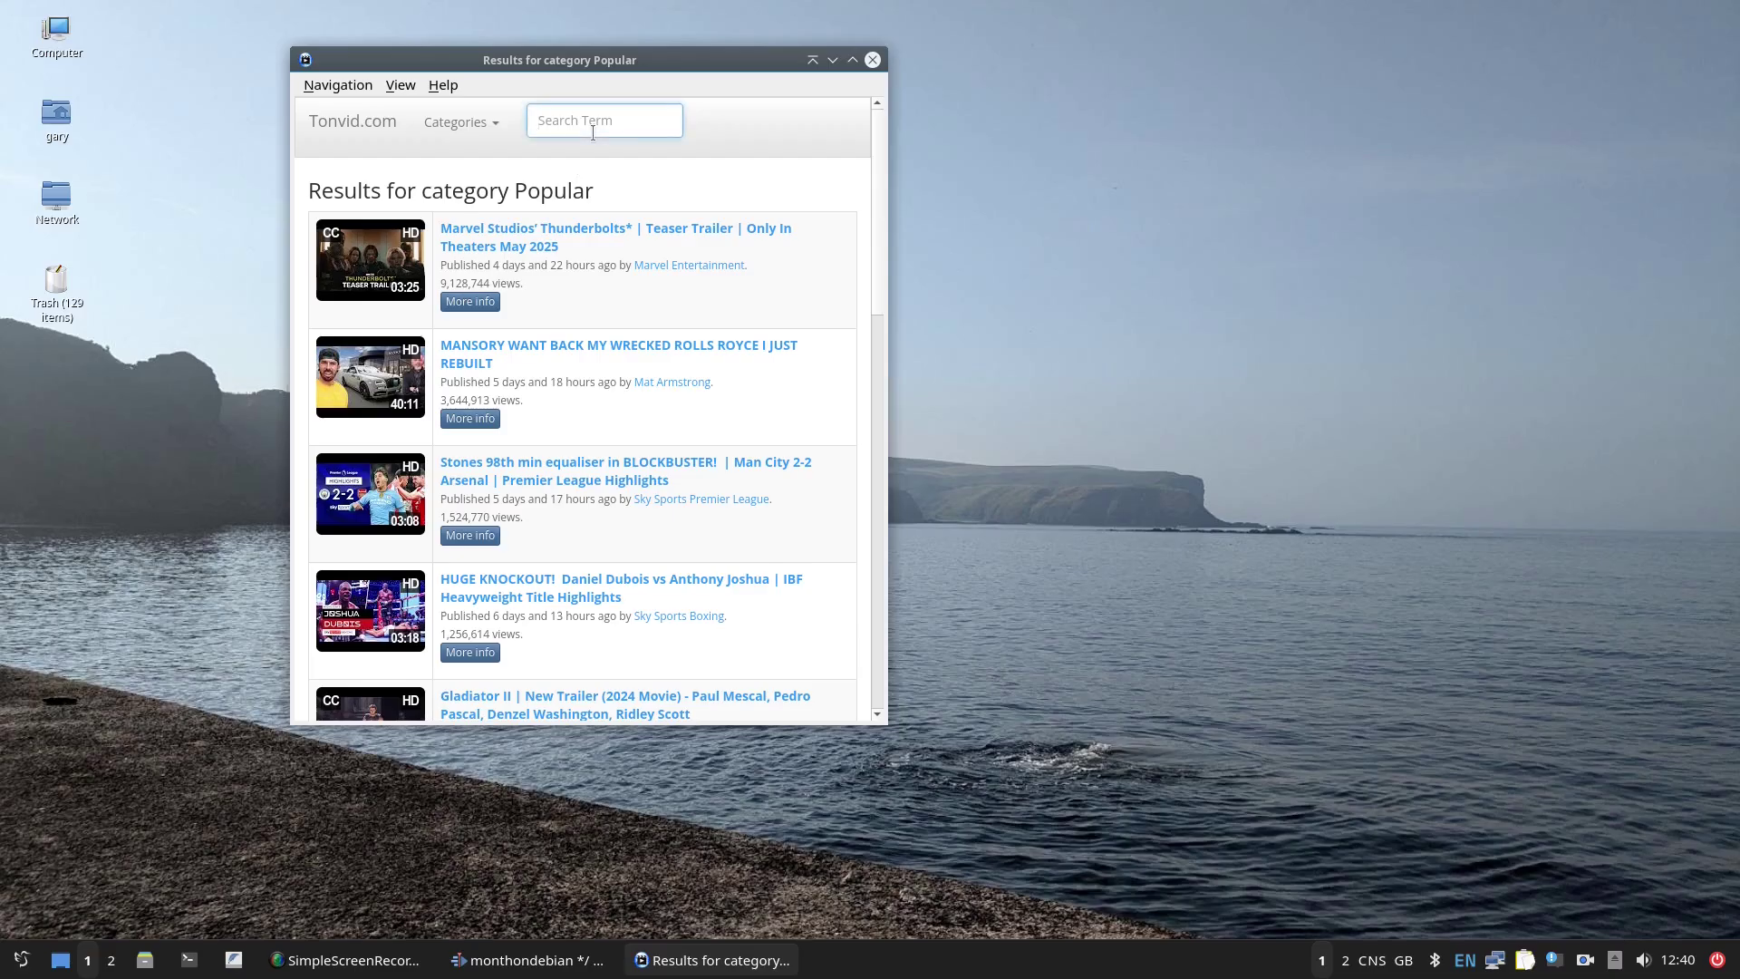
click(592, 133)
key(Return)
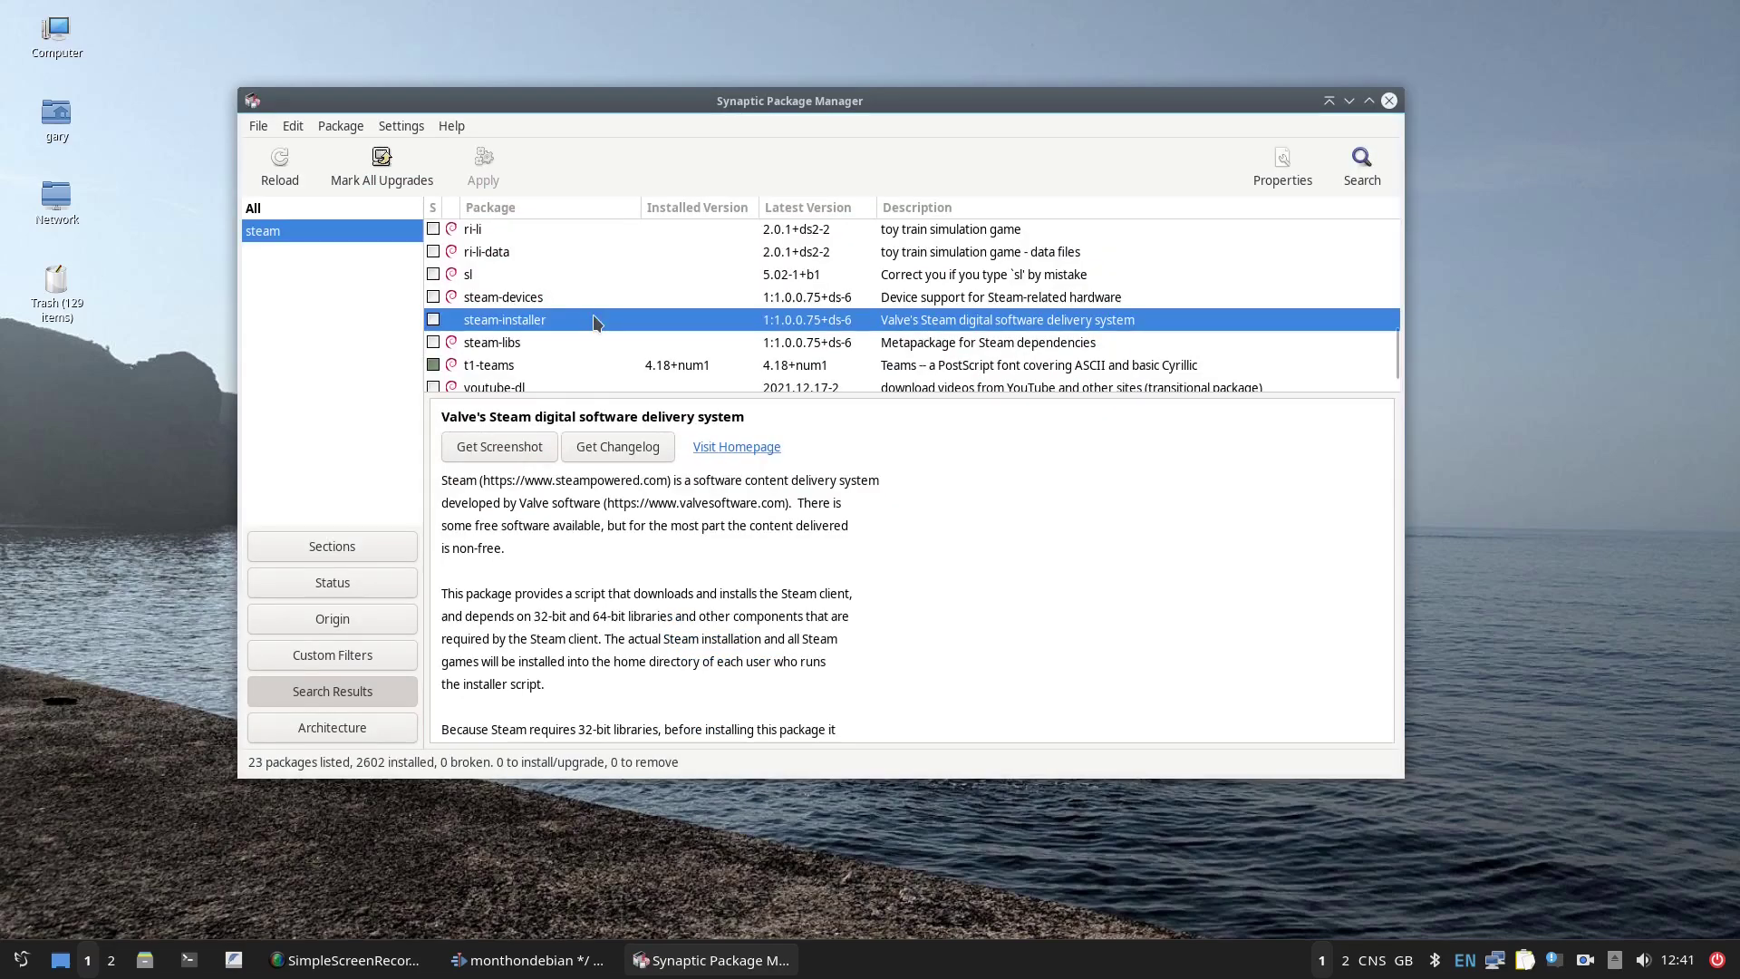
scroll(594, 316, up, 5)
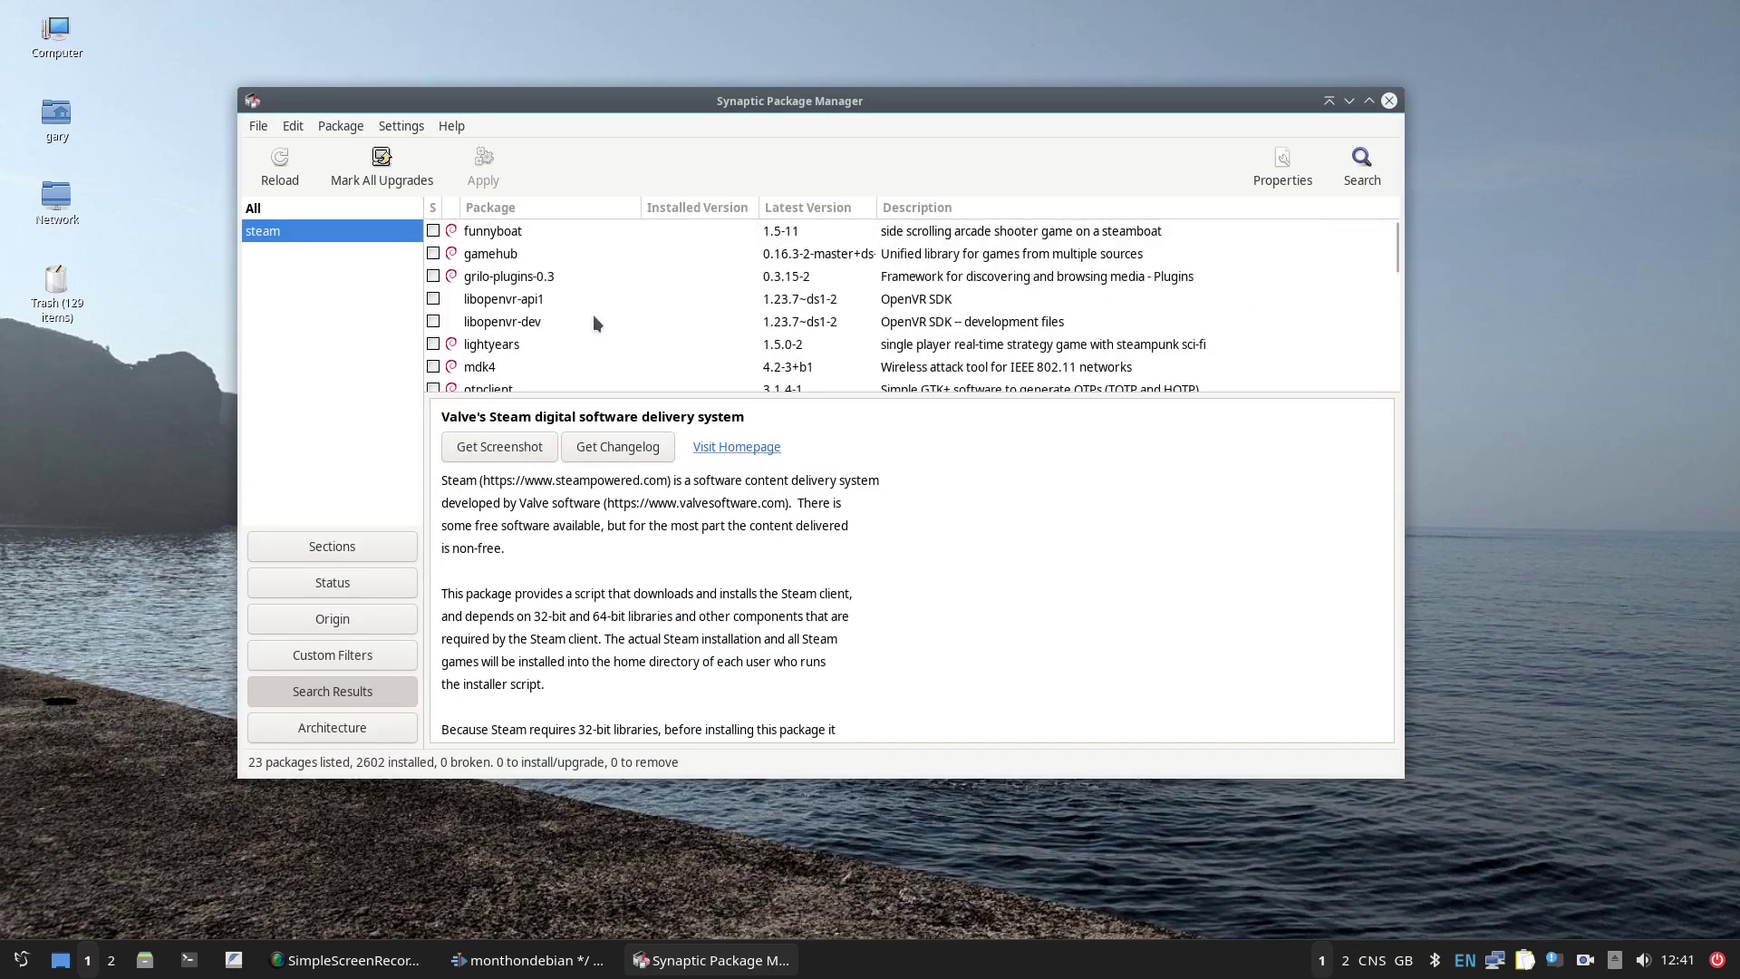
Search Synaptic for 'open' to list the openshot packages and show openshot-qt's details.
click(1358, 176)
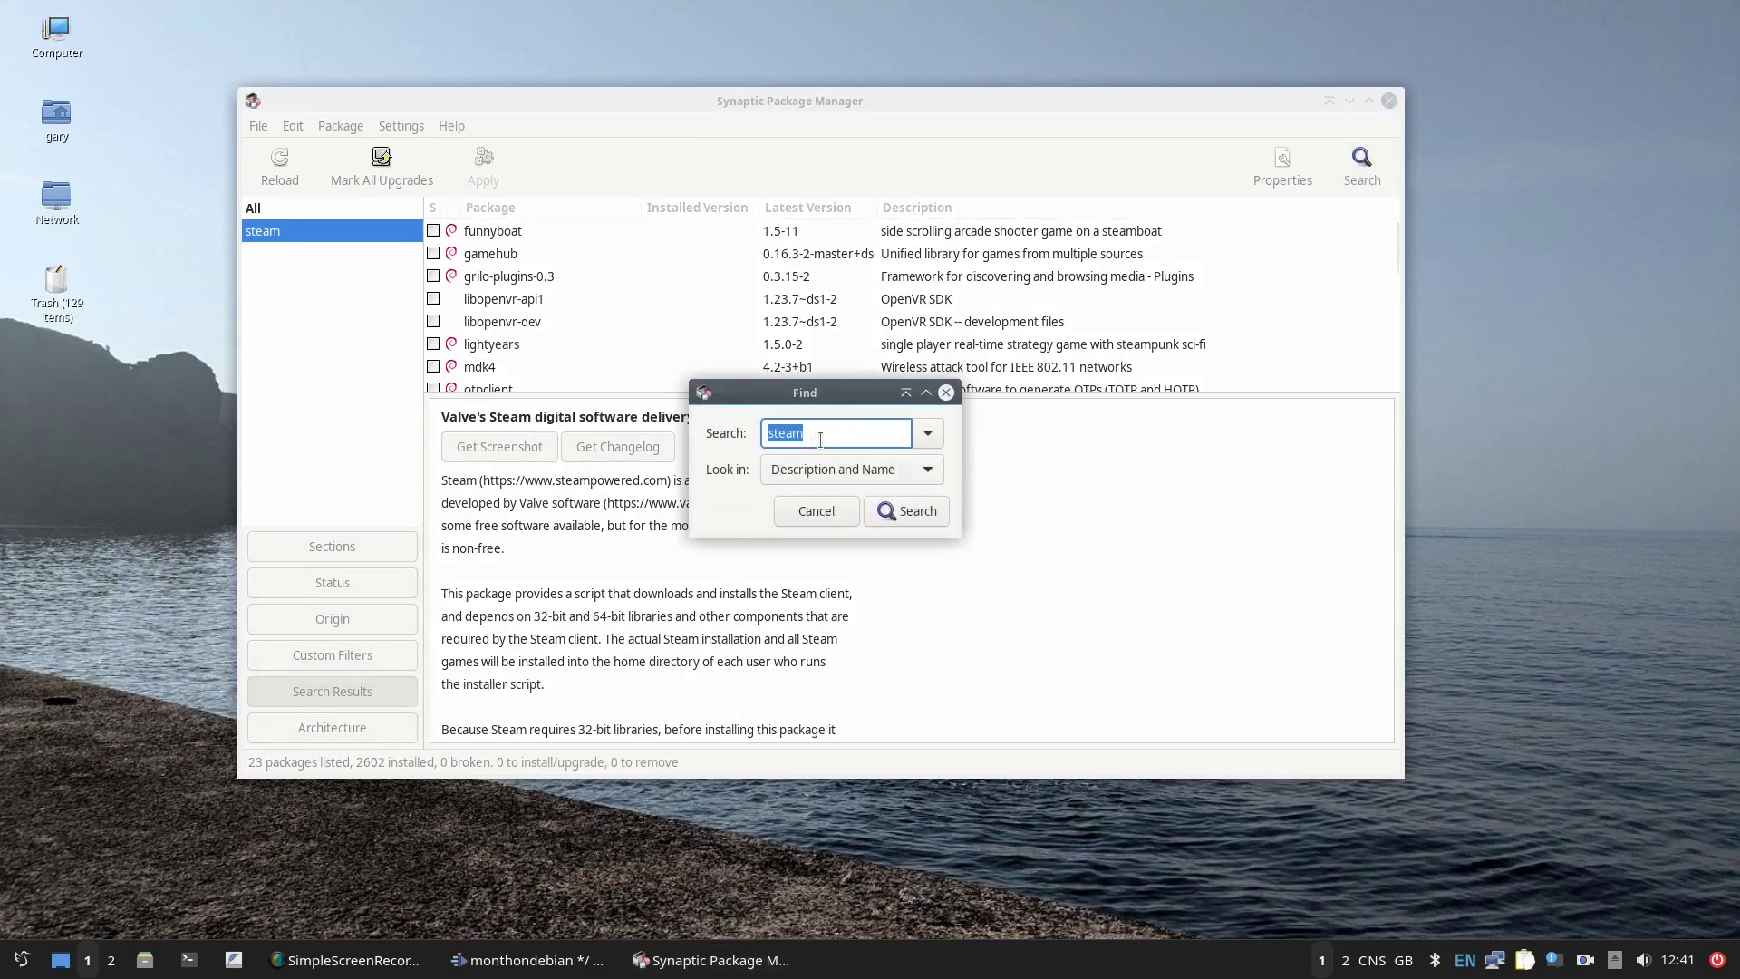
text(openshot)
key(Return)
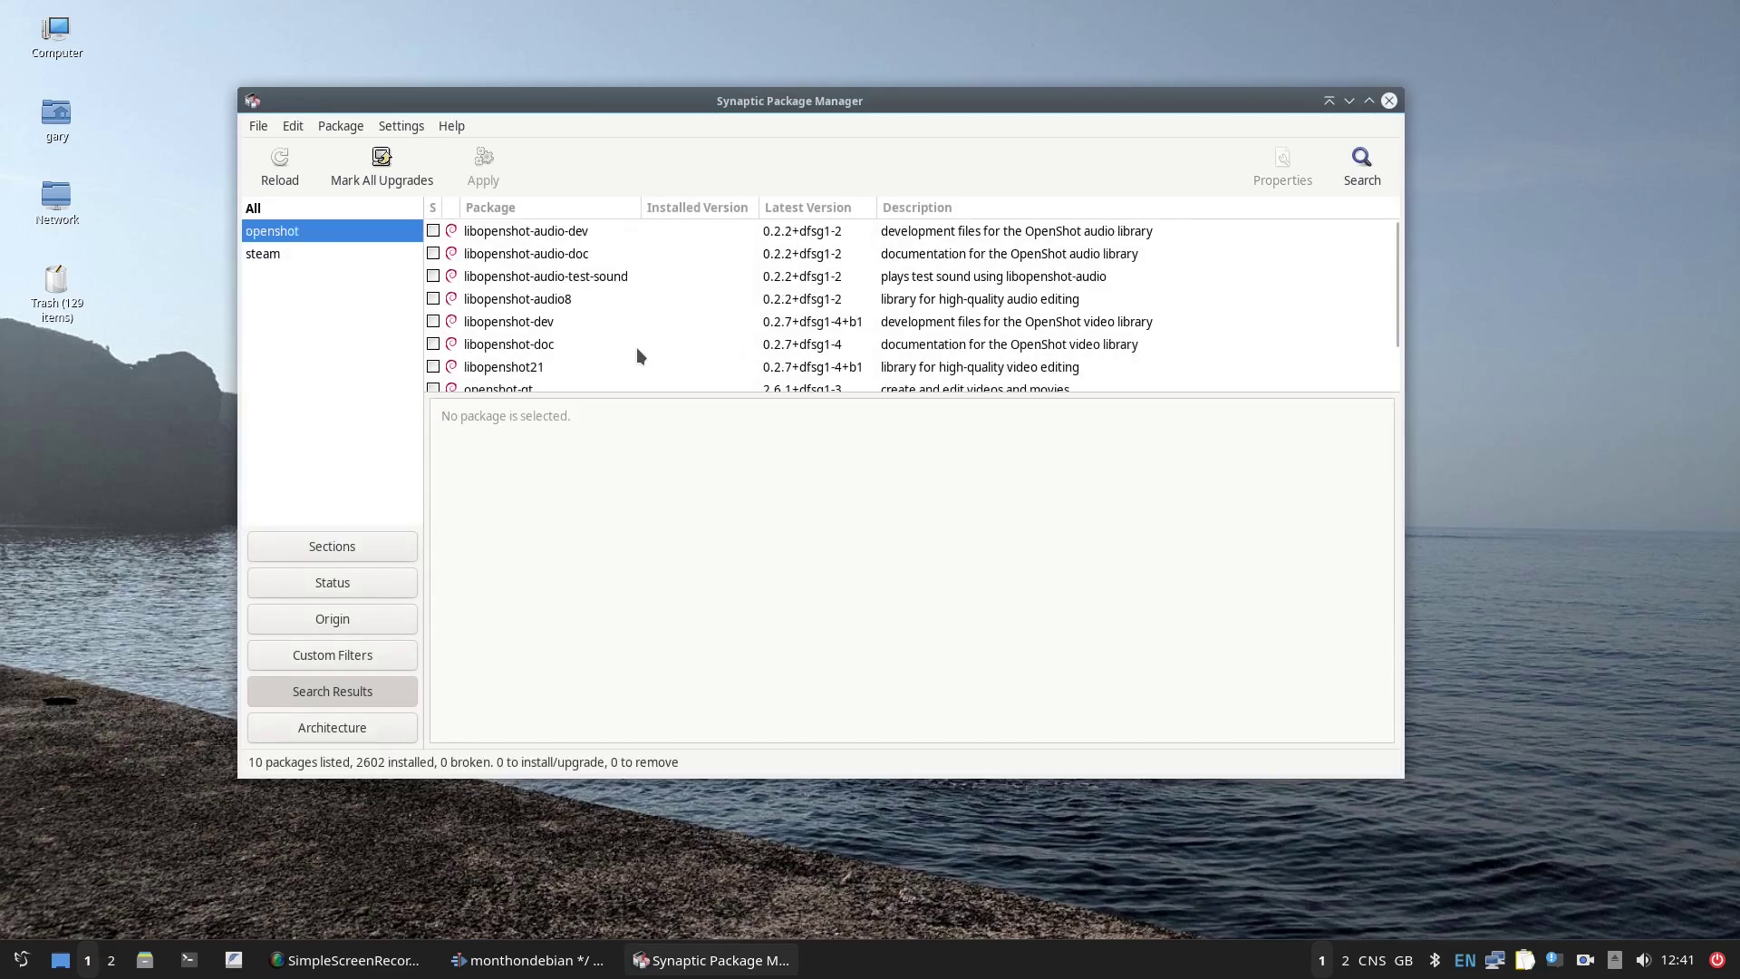
scroll(625, 353, down, 2)
click(473, 337)
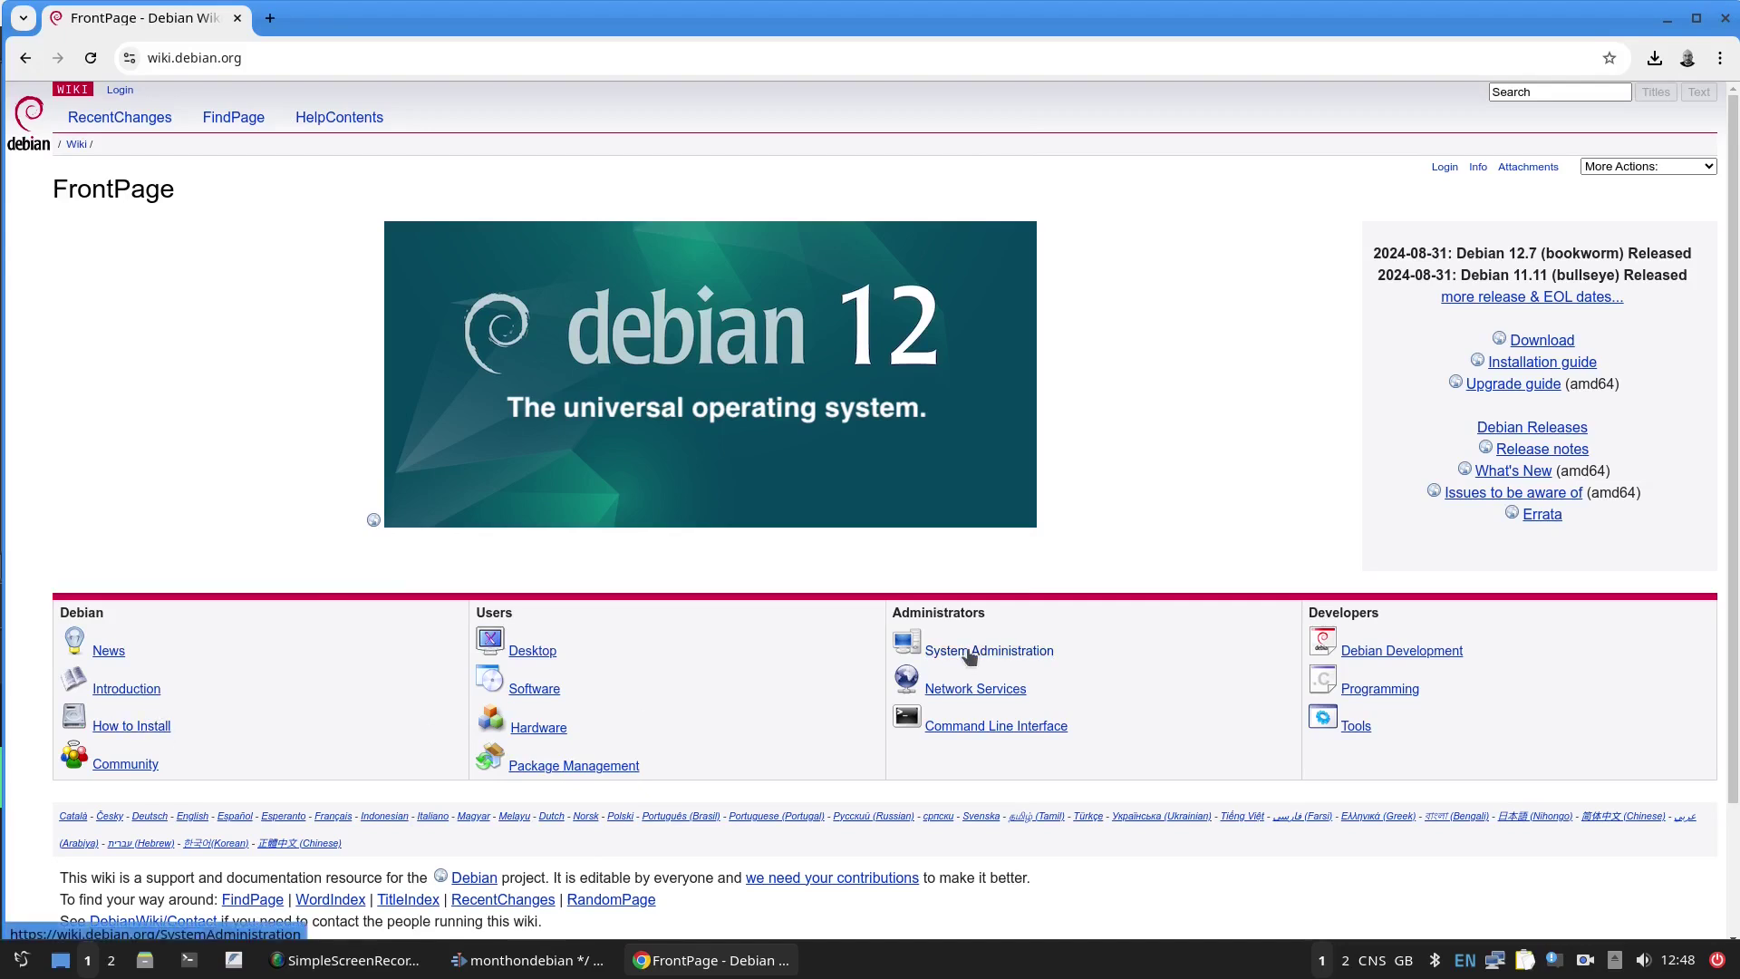
Visit the wiki's How to Install page, then Software and the Games portal, returning to Software.
click(140, 727)
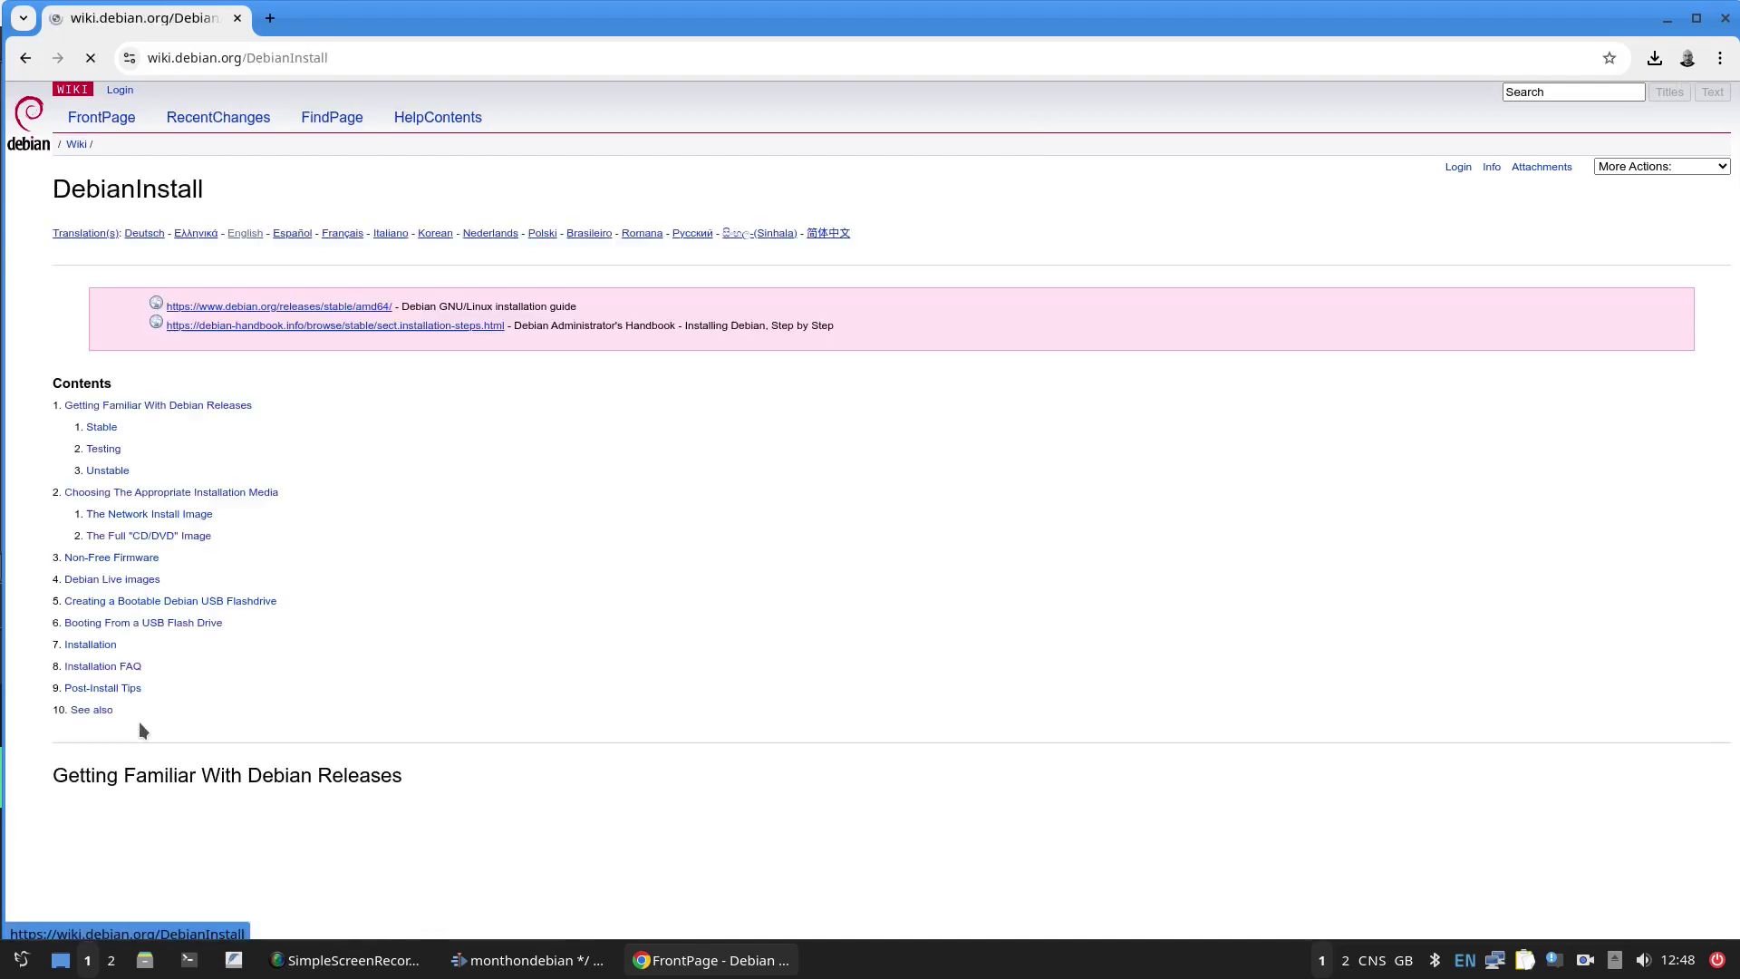
click(26, 60)
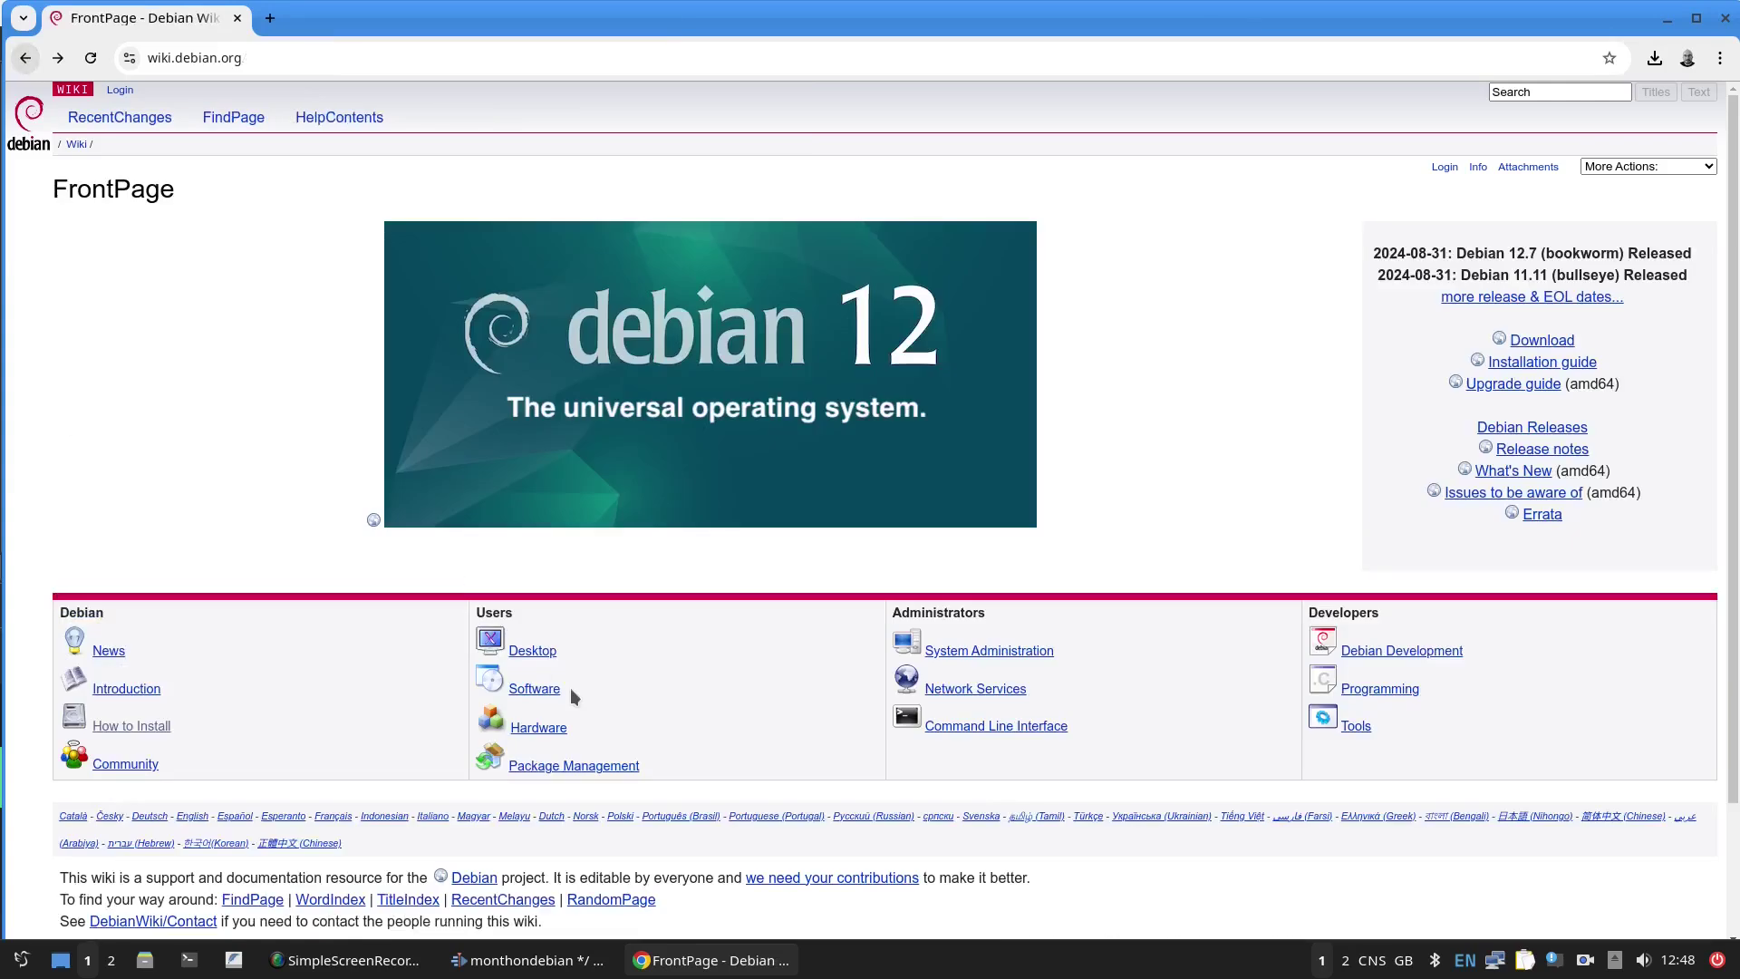
click(533, 681)
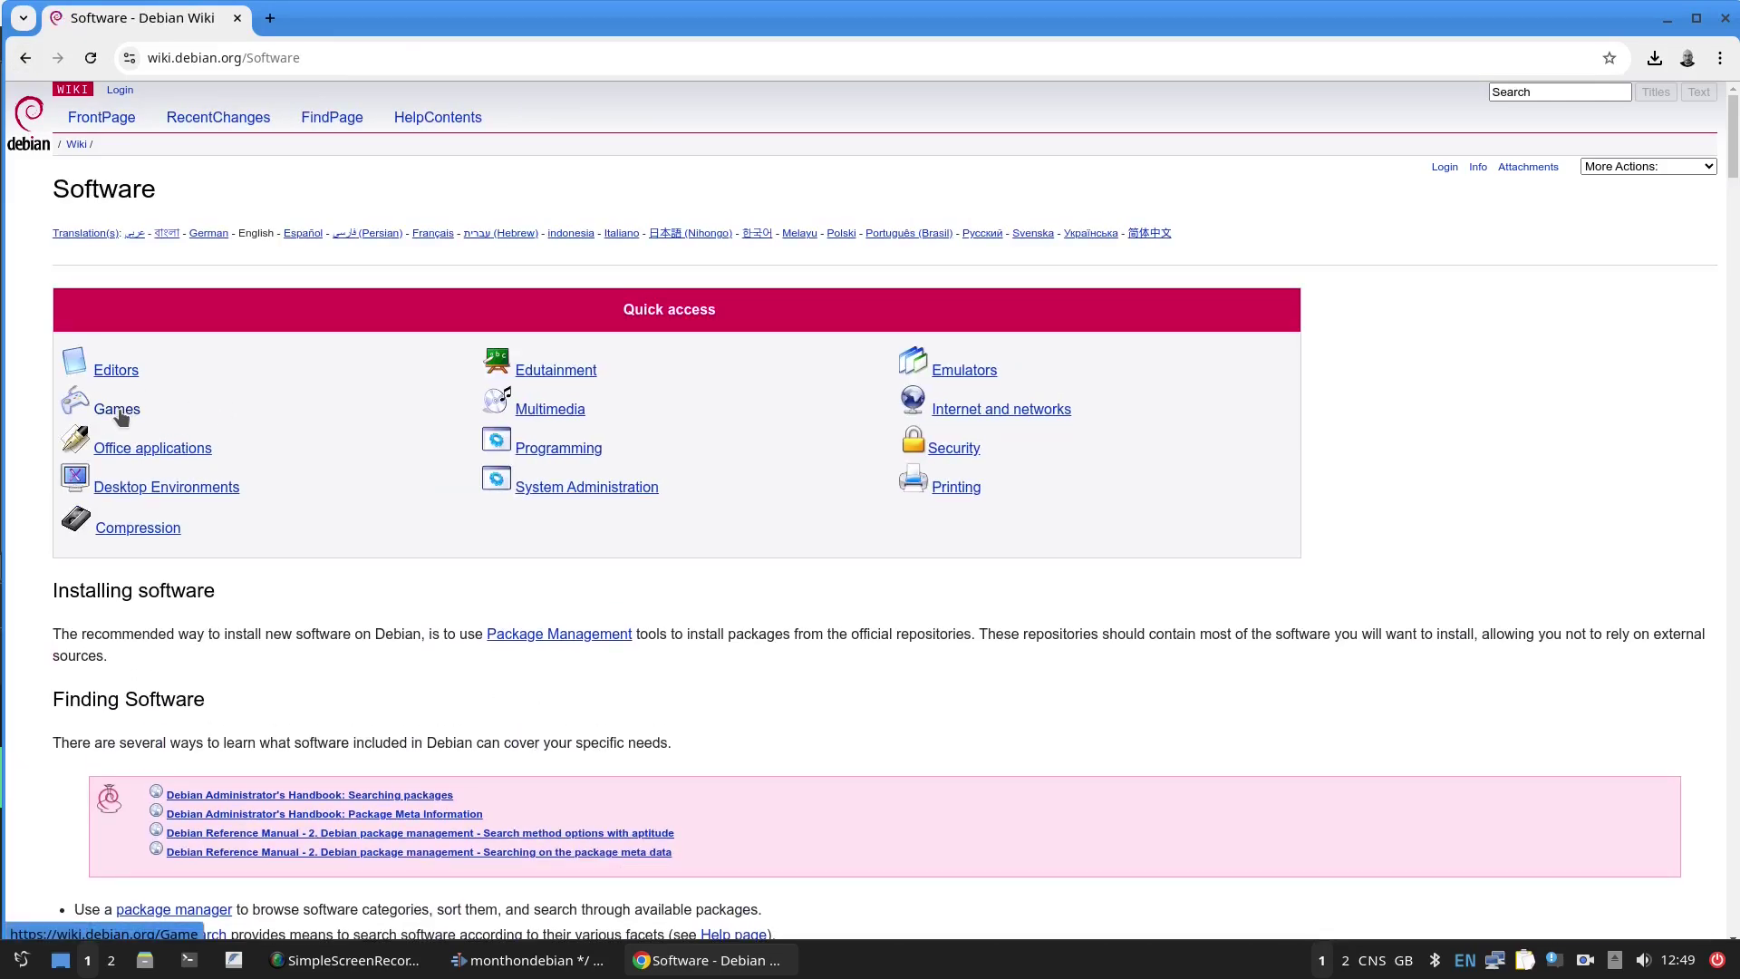
click(117, 411)
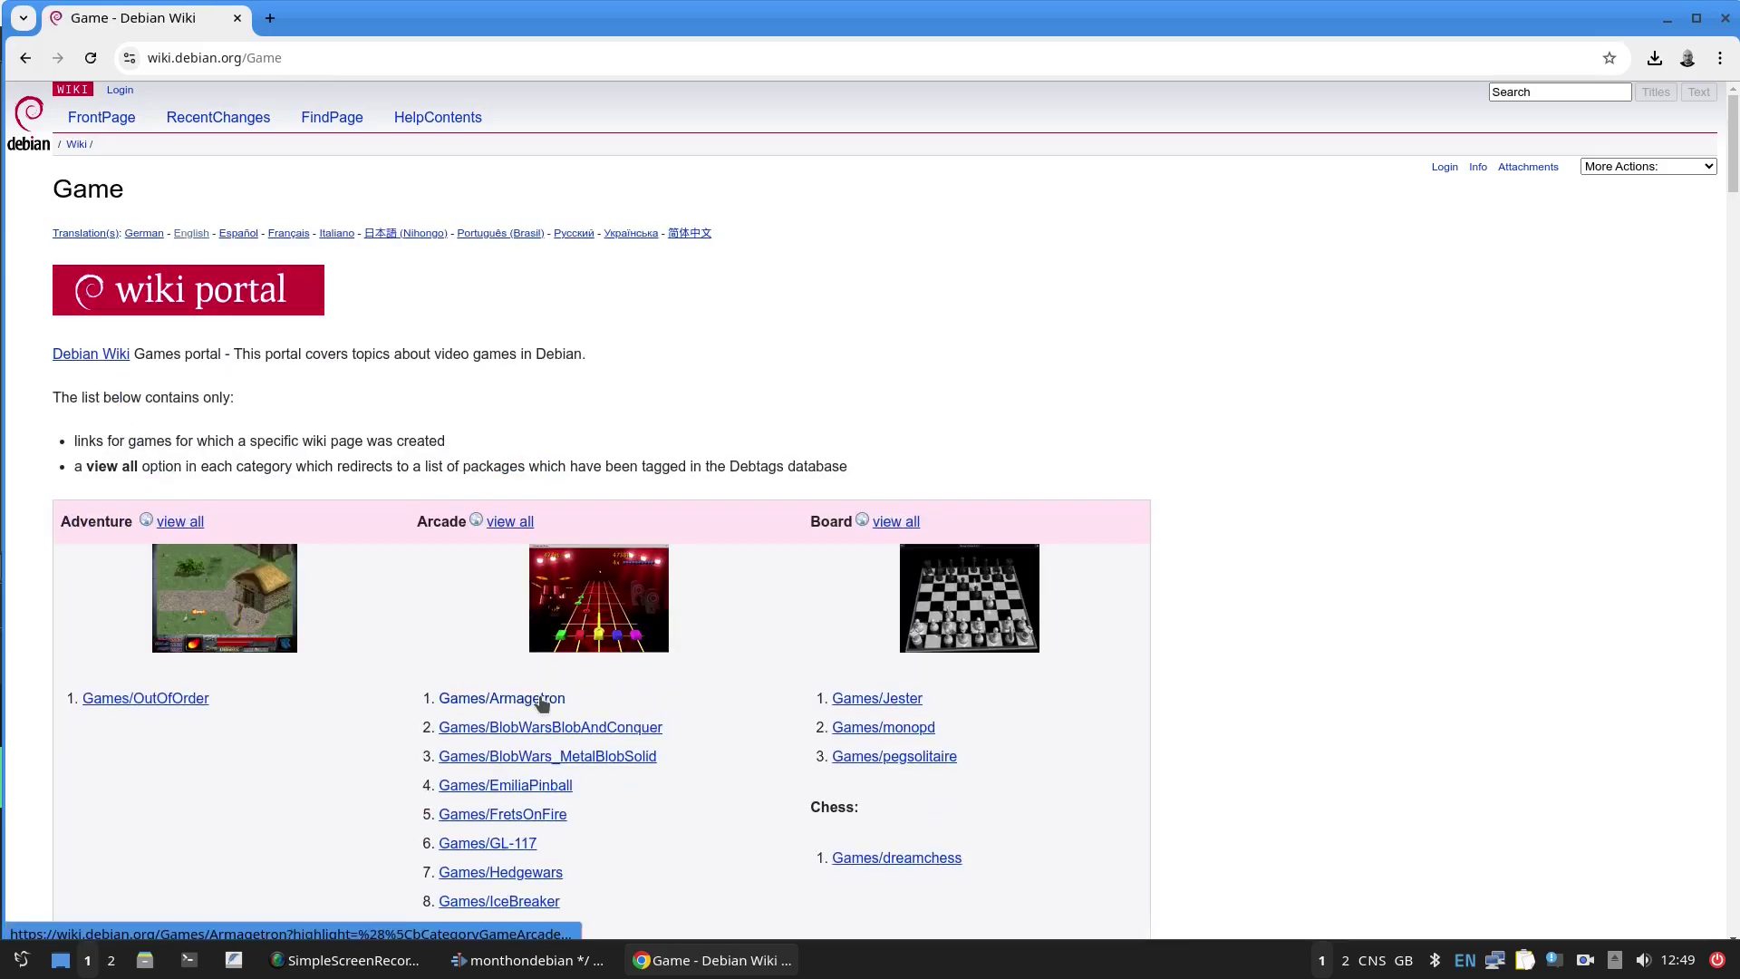
scroll(541, 705, down, 2)
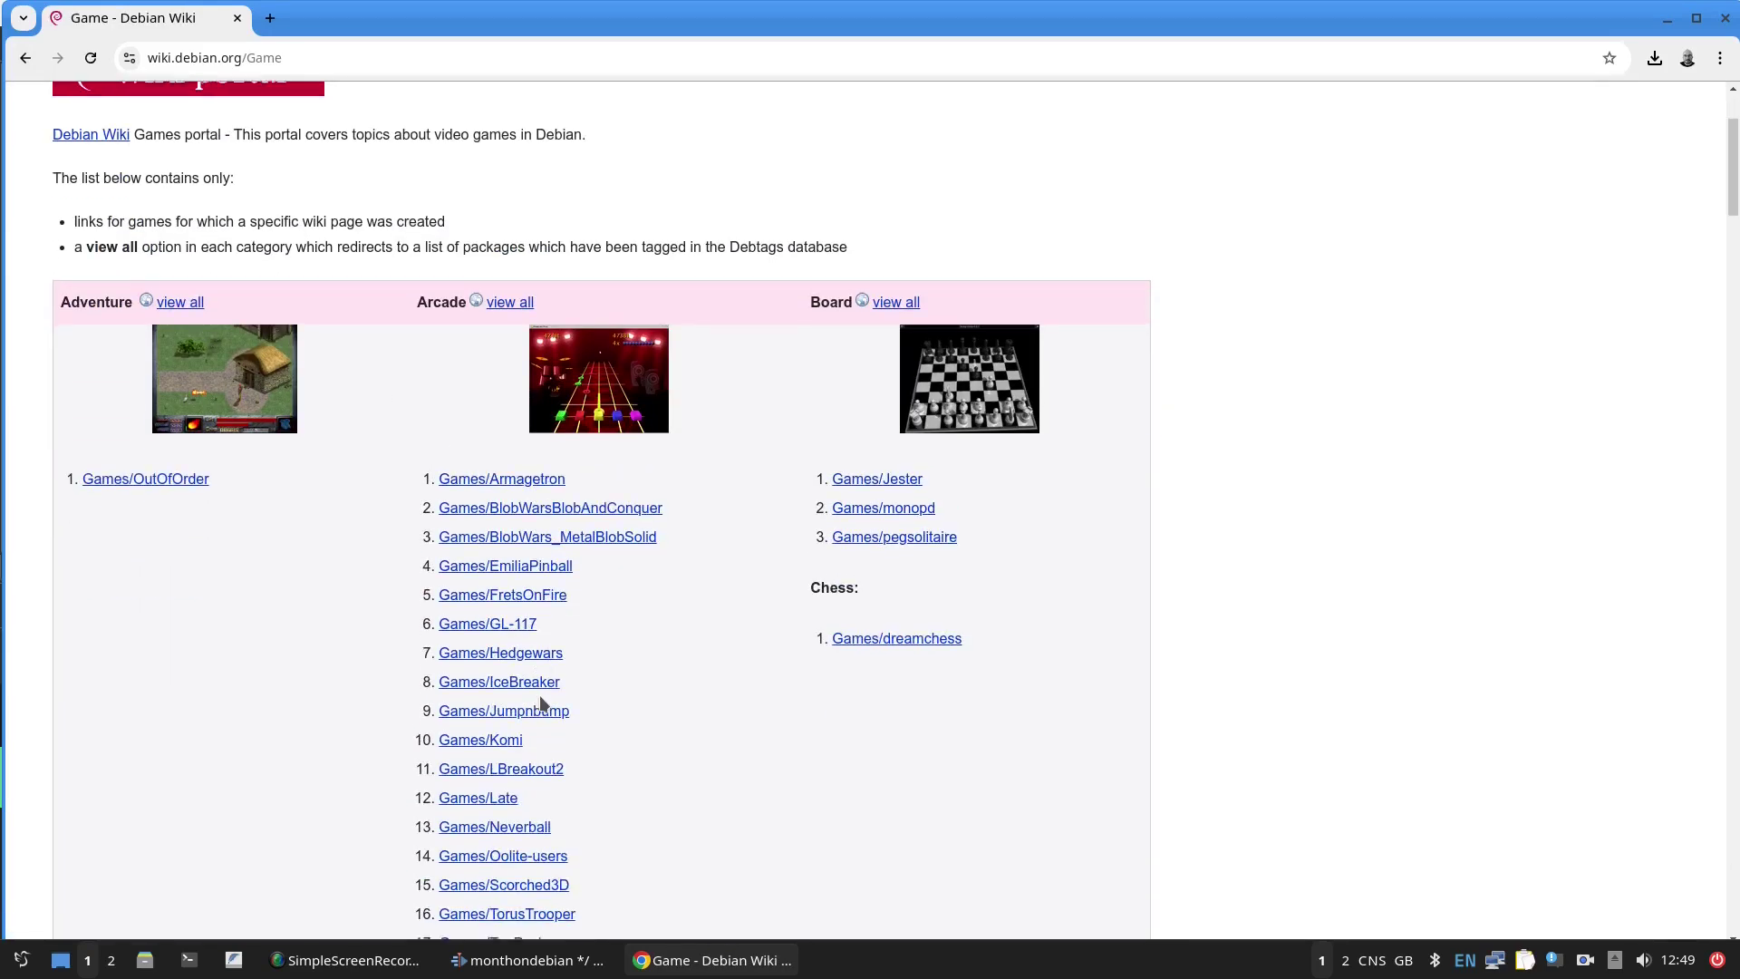
scroll(541, 704, down, 8)
scroll(540, 694, down, 8)
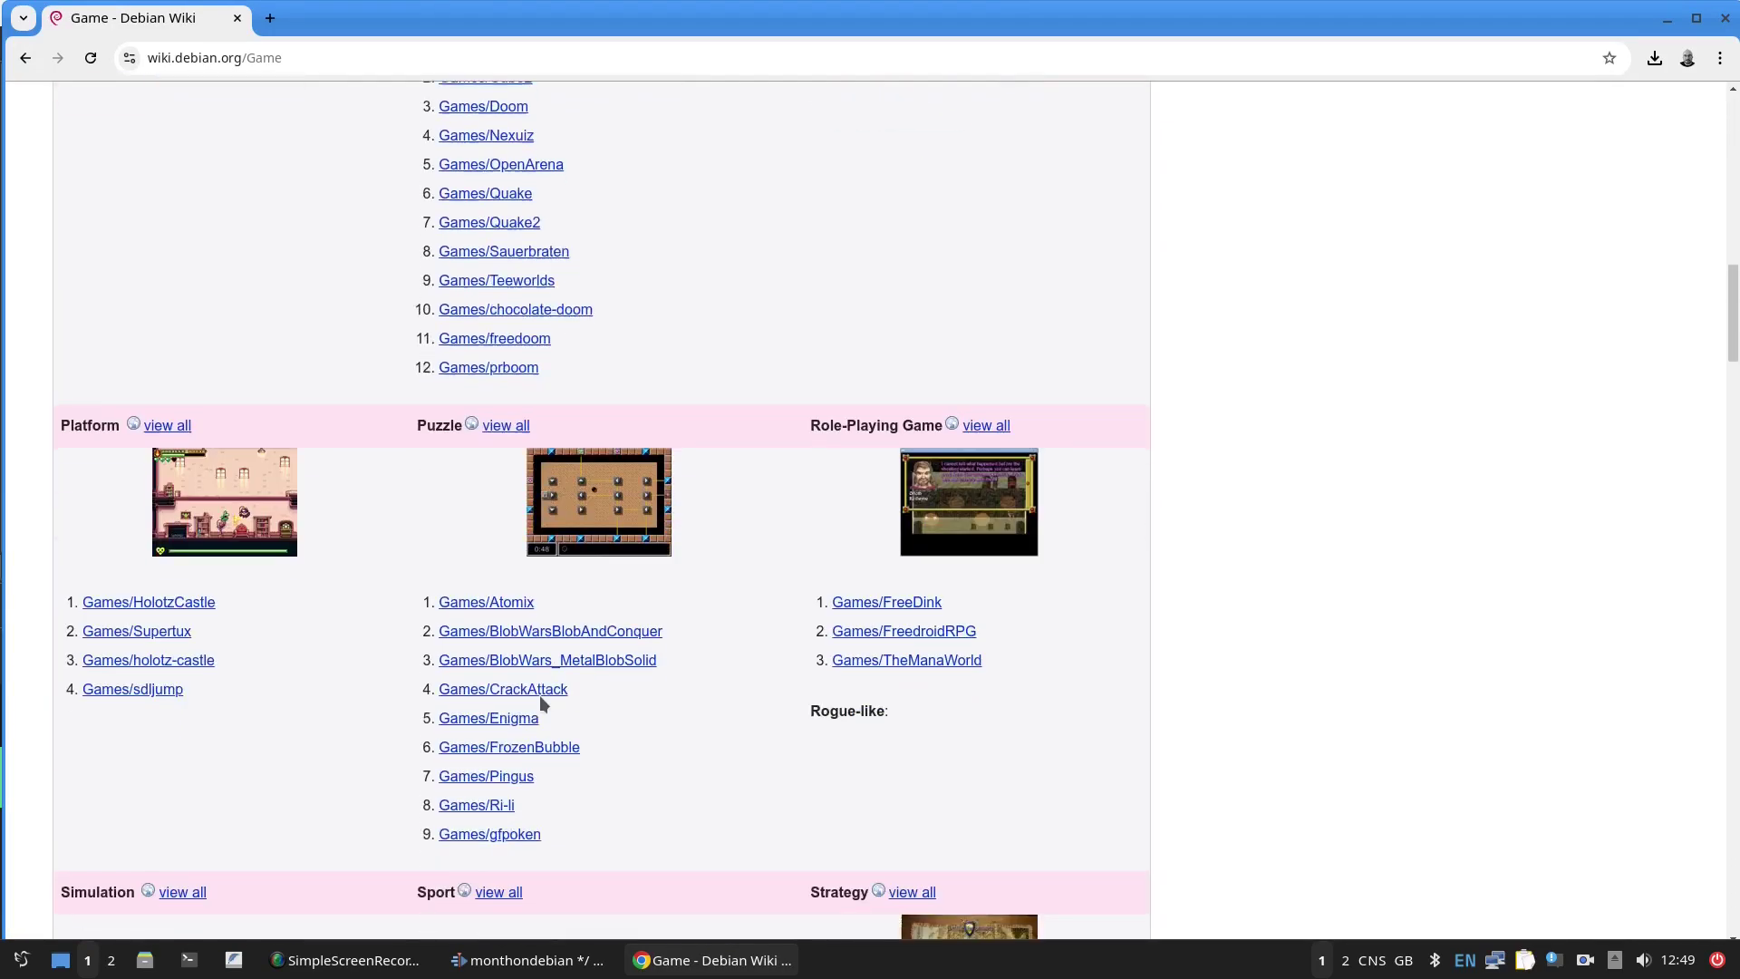
scroll(571, 692, up, 5)
click(27, 58)
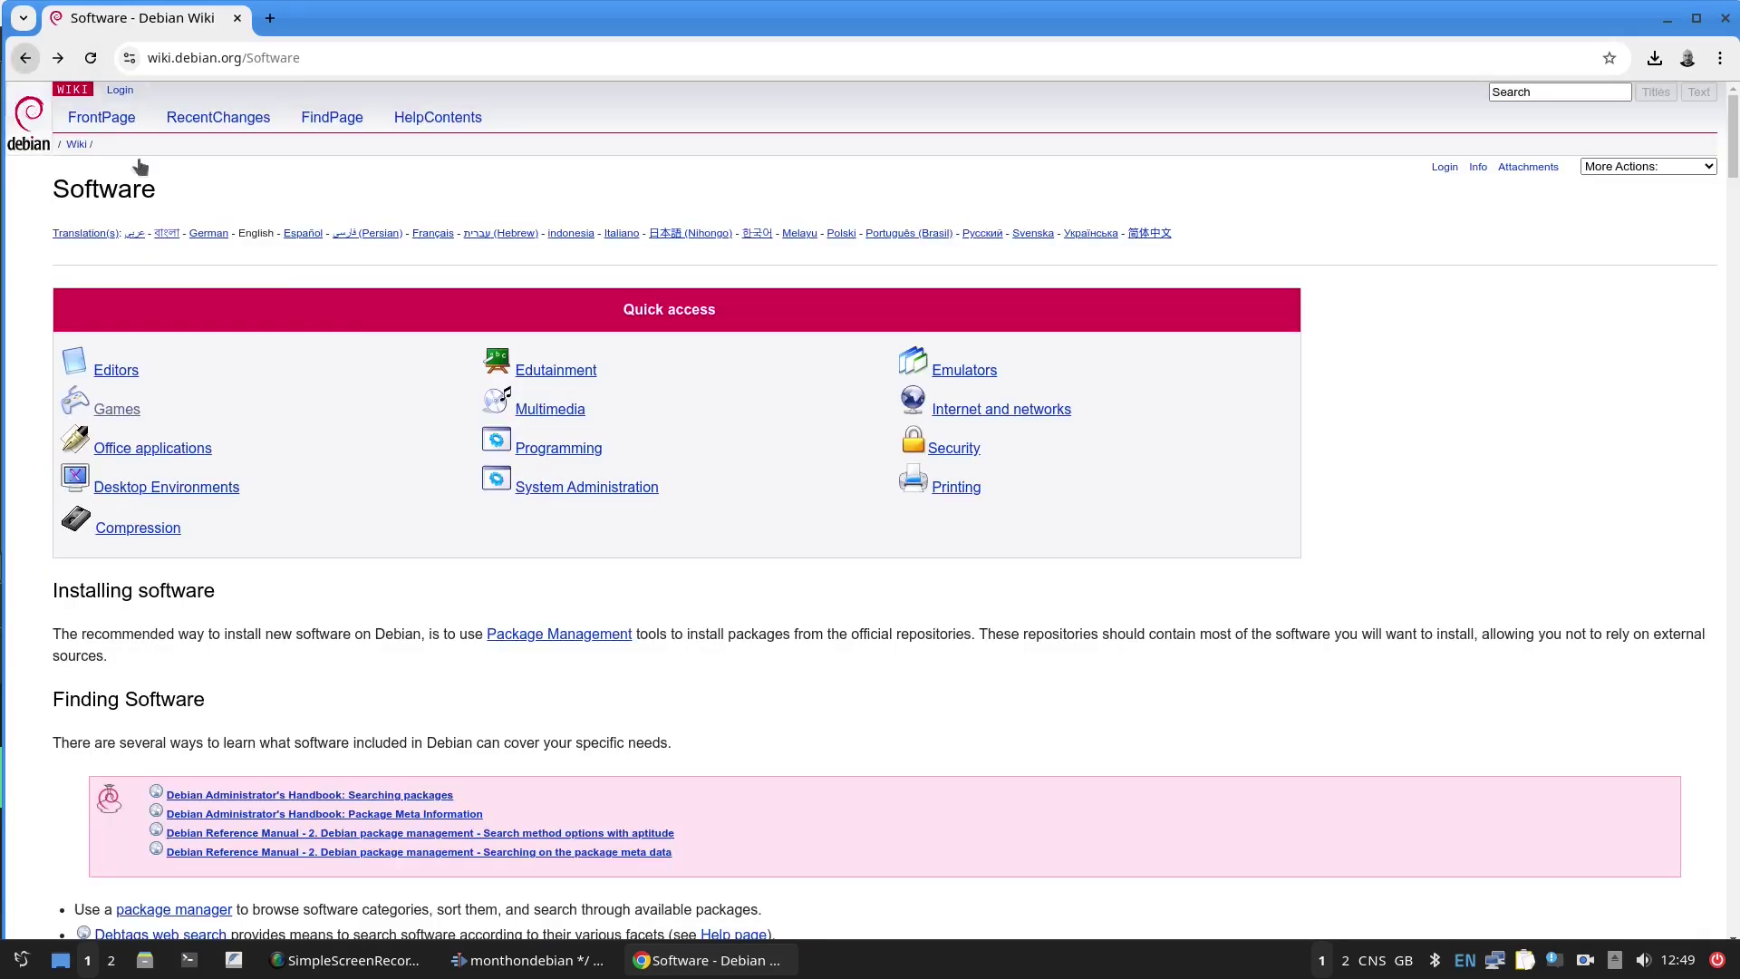